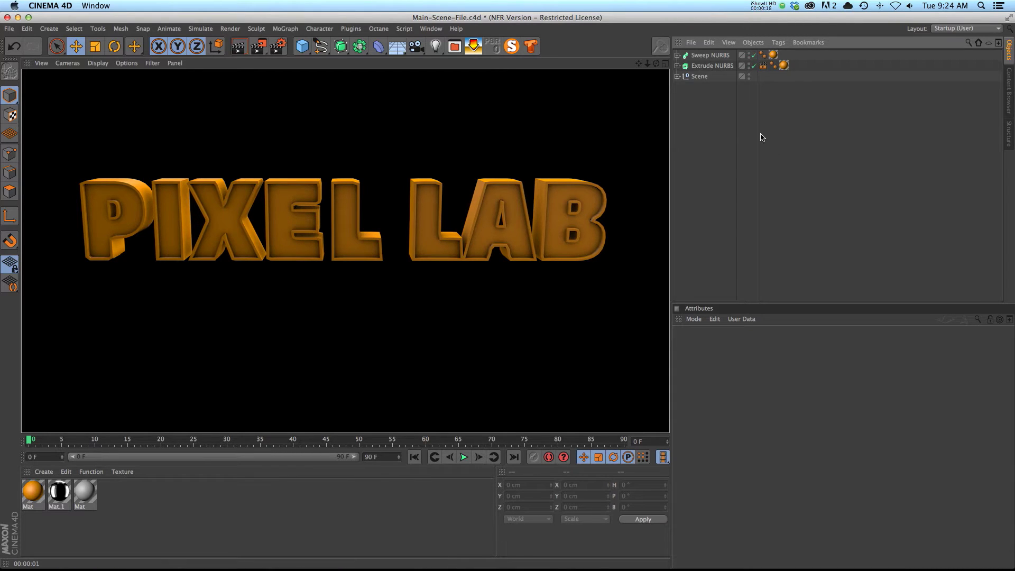
Step: Dismiss the PIXEL LAB test render to get back to the editable perspective view
left_click(709, 121)
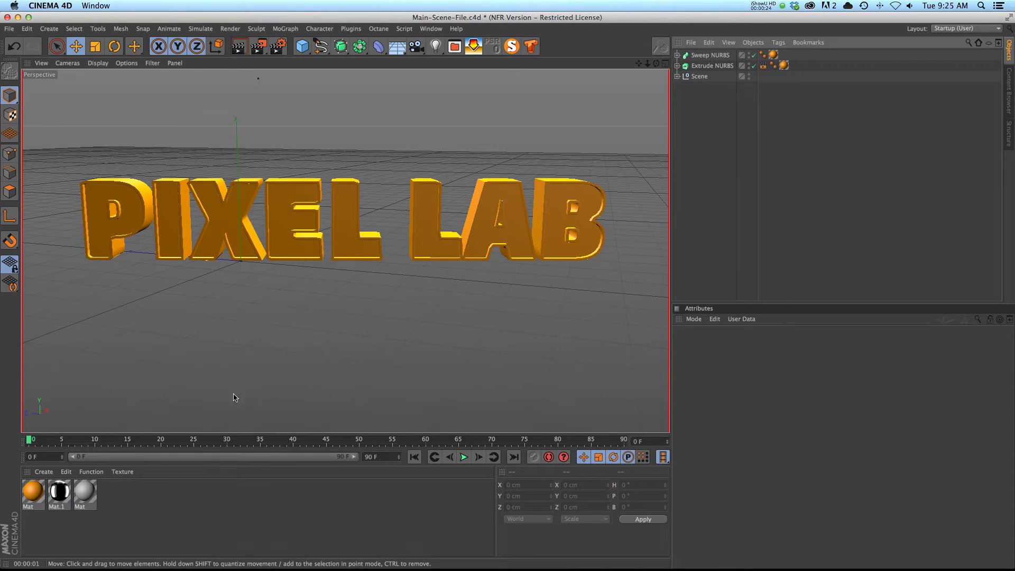
Step: Create Mat.2 with Color and Specular disabled and only a white 255 Luminance channel enabled
double_click(127, 505)
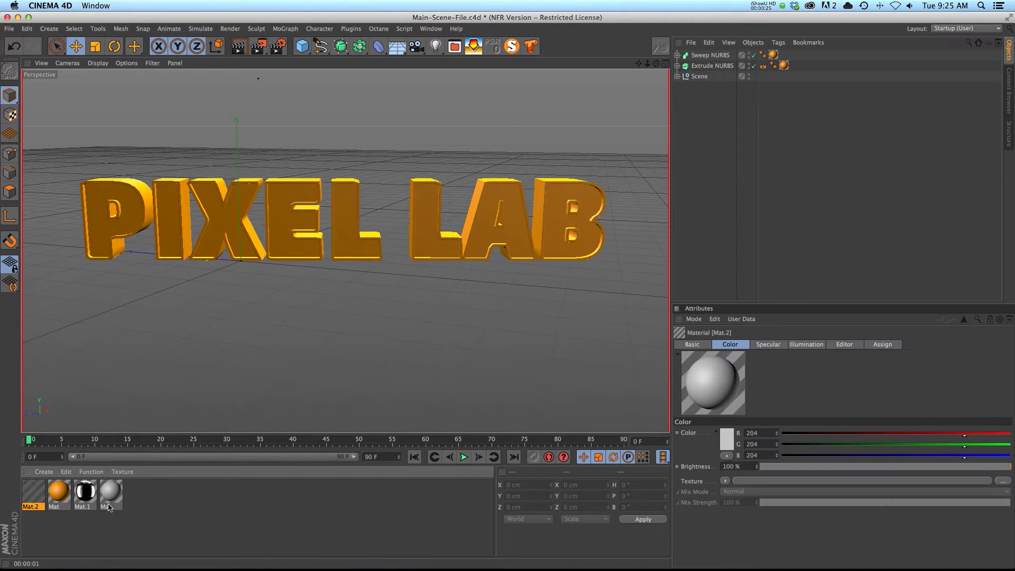
double_click(34, 494)
left_click_drag(214, 71, 393, 132)
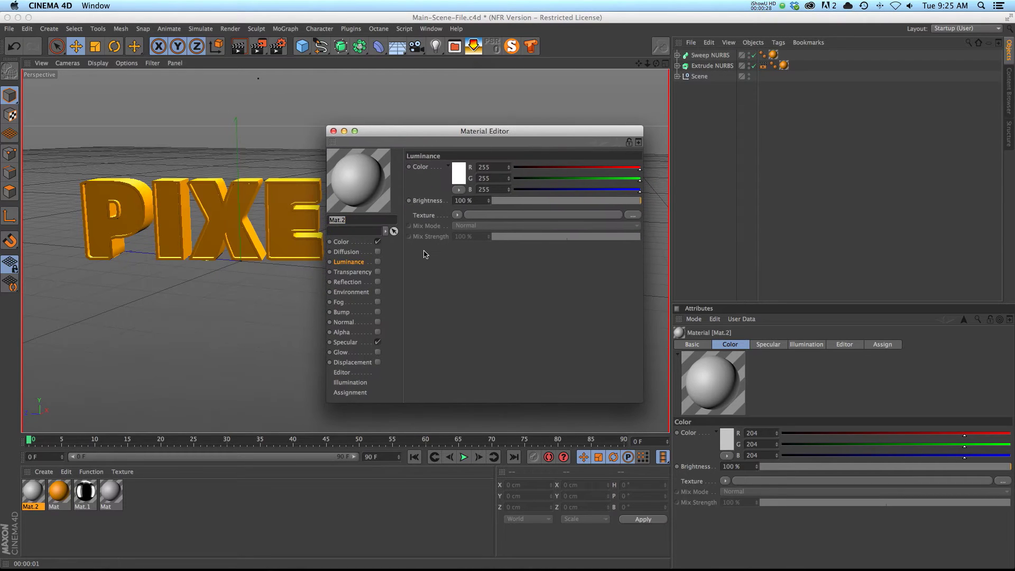
left_click(378, 242)
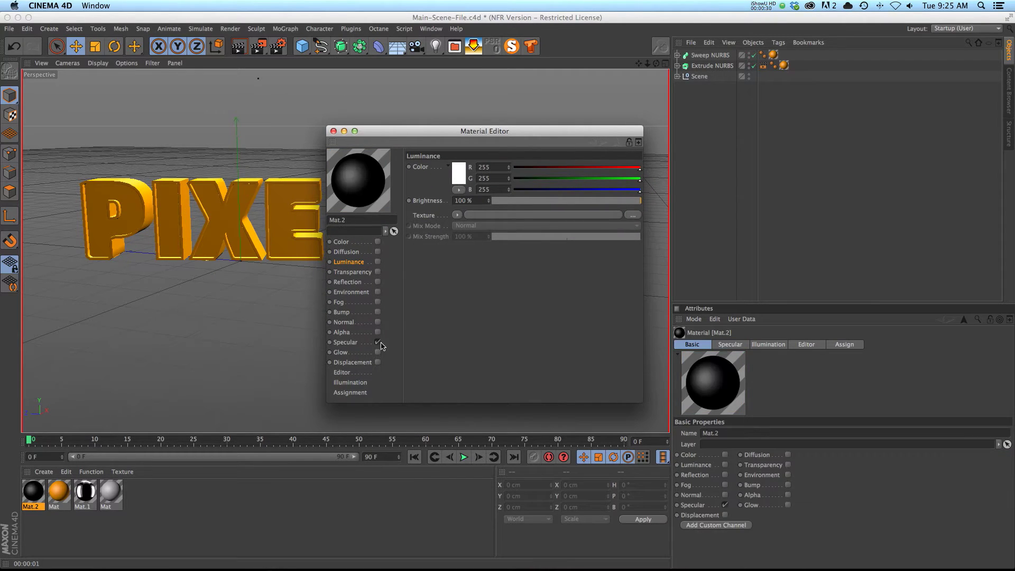
left_click(377, 342)
left_click(350, 263)
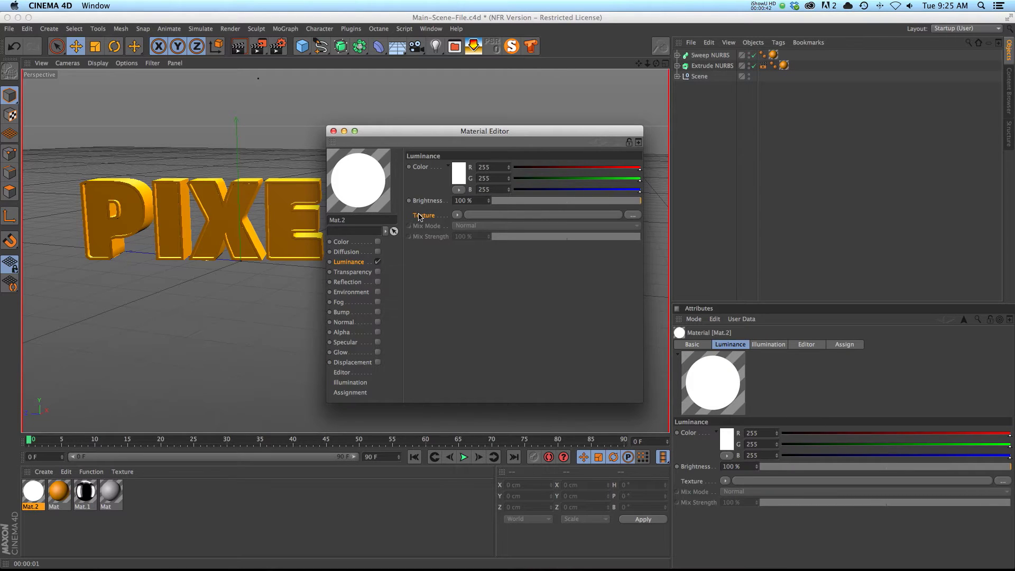
left_click(457, 215)
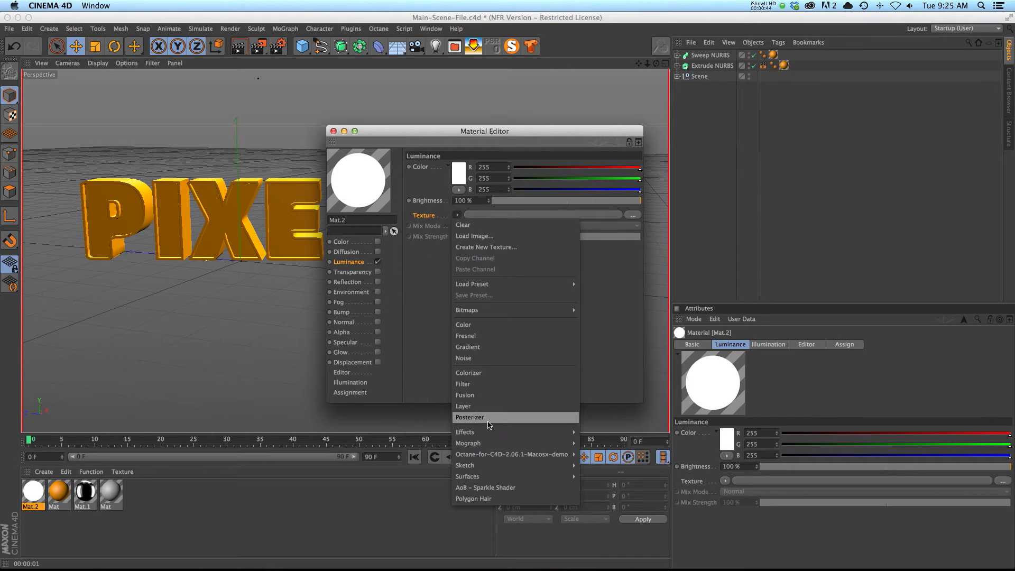
Step: Load a Tiles shader into Mat.2's Luminance texture with the Circles 1 pattern
mouse_move(492, 476)
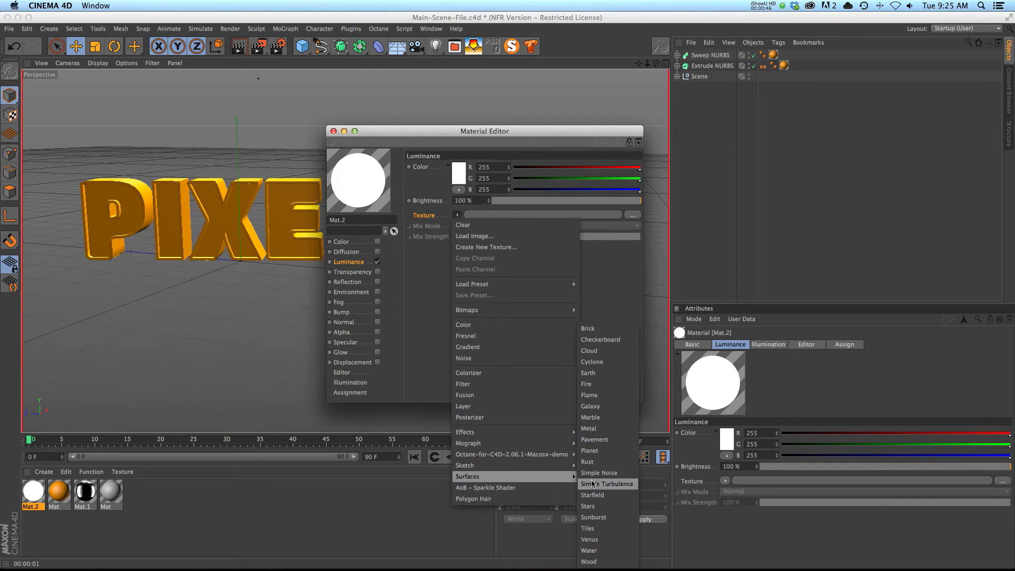
left_click(588, 529)
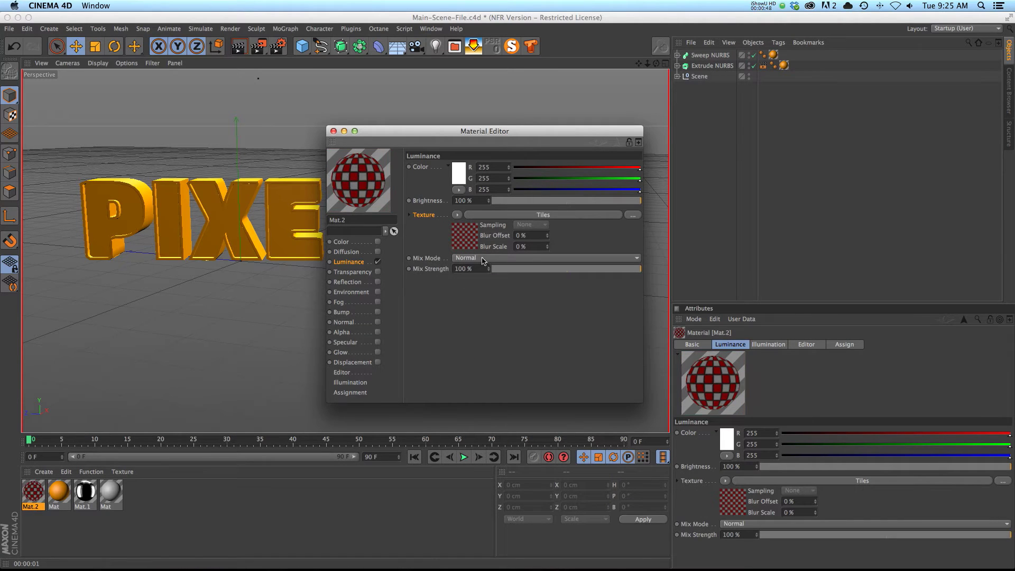
left_click(461, 243)
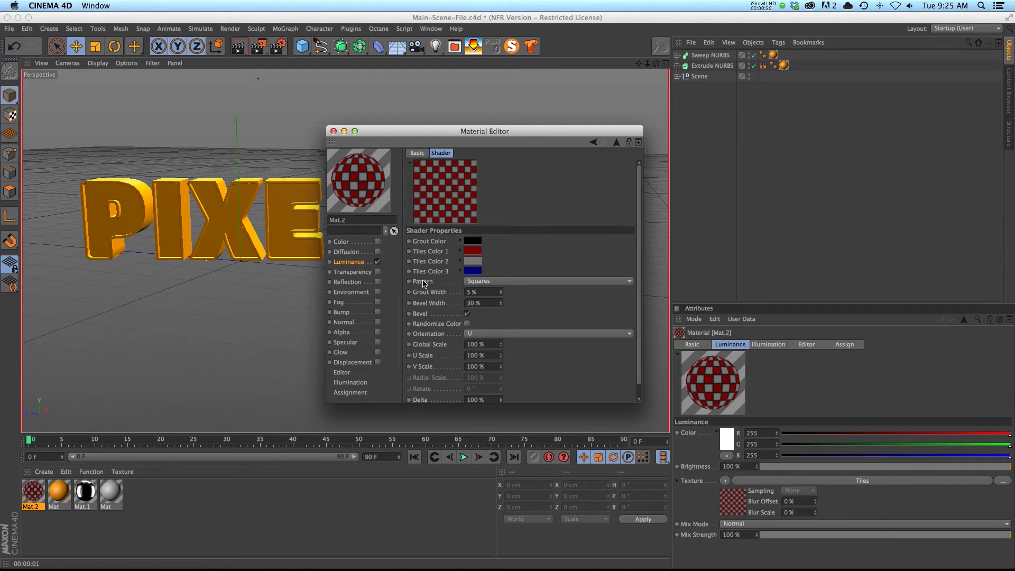
left_click(492, 284)
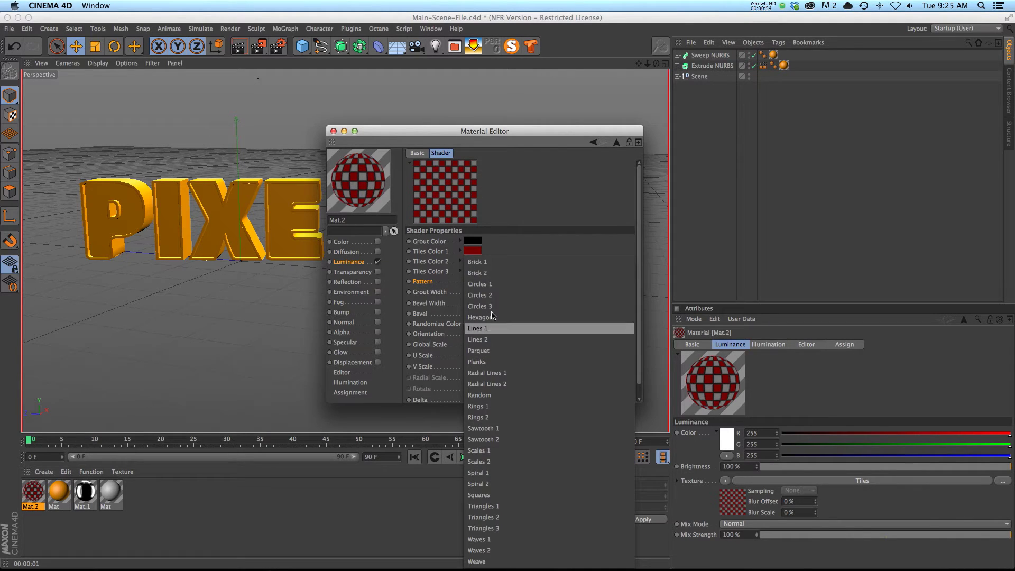
left_click(494, 285)
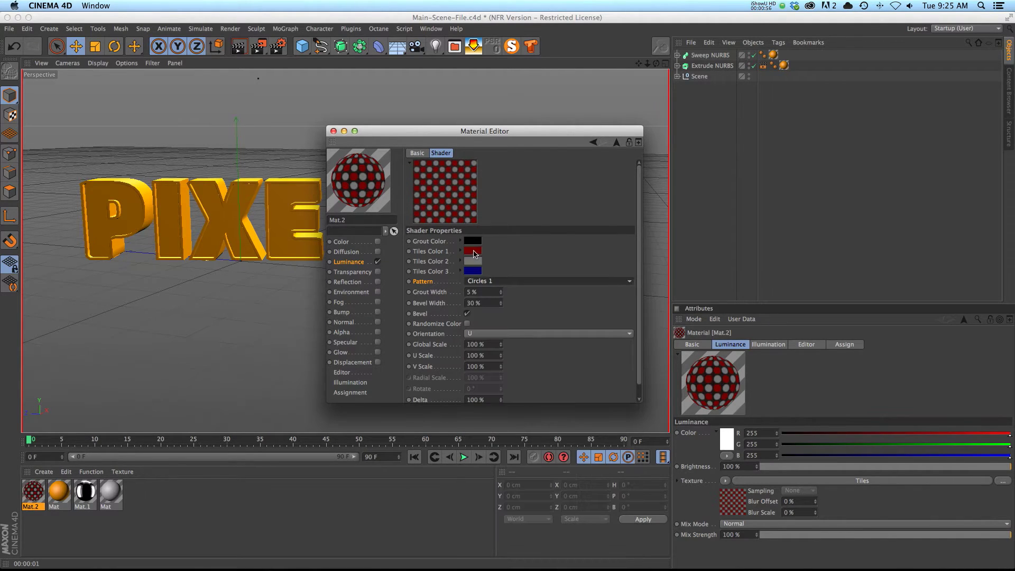
Step: Make the tiles light grey over dark grey with a 38% grout width
left_click(474, 252)
left_click_drag(425, 243, 408, 230)
left_click(491, 294)
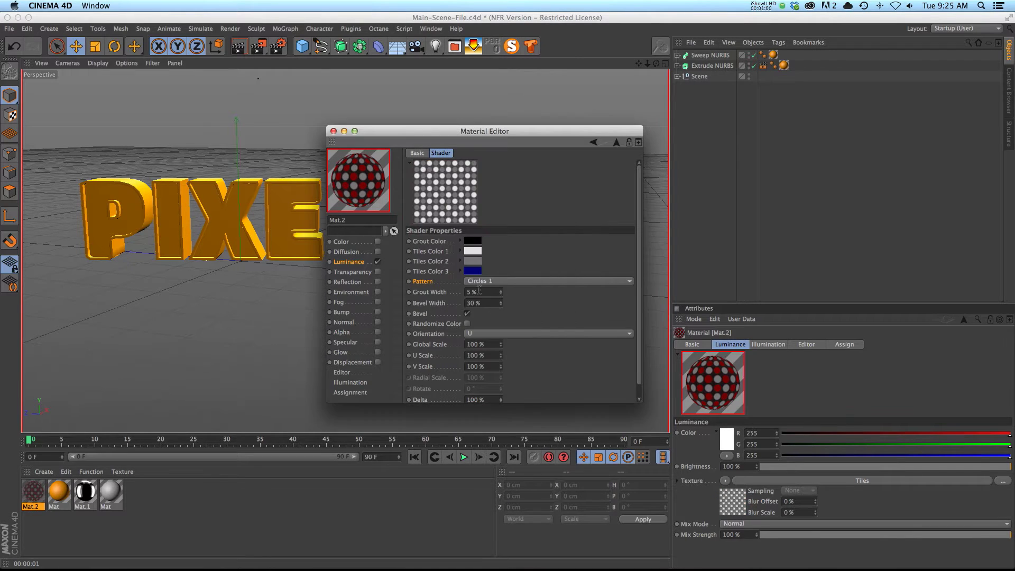
left_click(476, 263)
left_click(415, 269)
left_click_drag(415, 269, 414, 279)
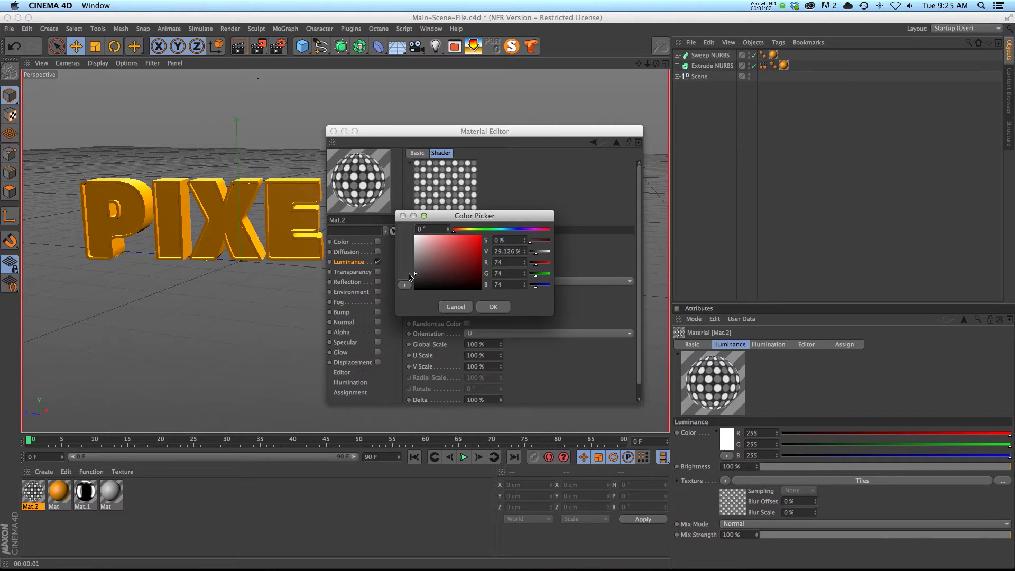
left_click(494, 307)
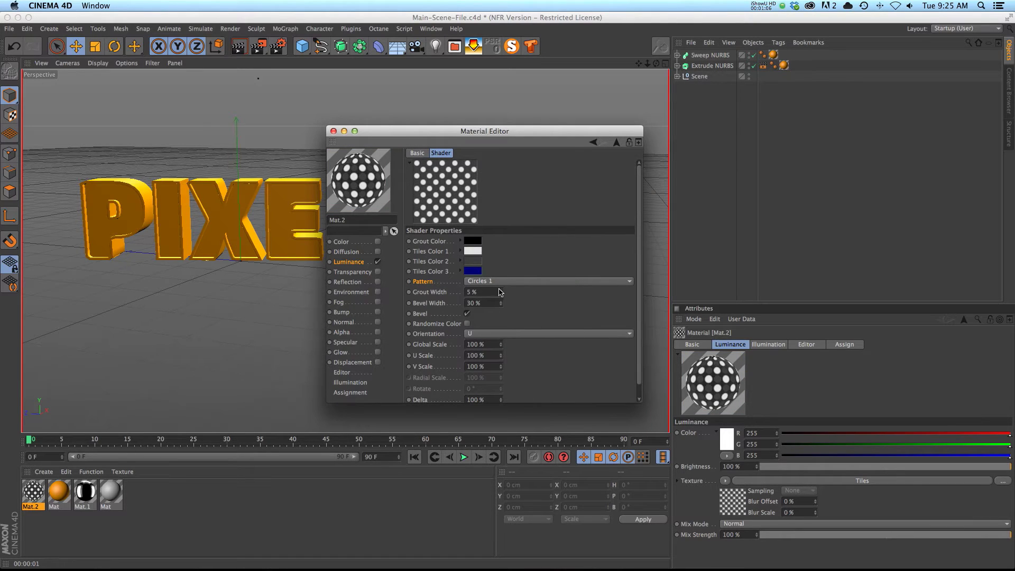
left_click_drag(501, 292, 502, 290)
Step: Apply Mat.2 to the Extrude NURBS text with Cubic projection
left_click(334, 131)
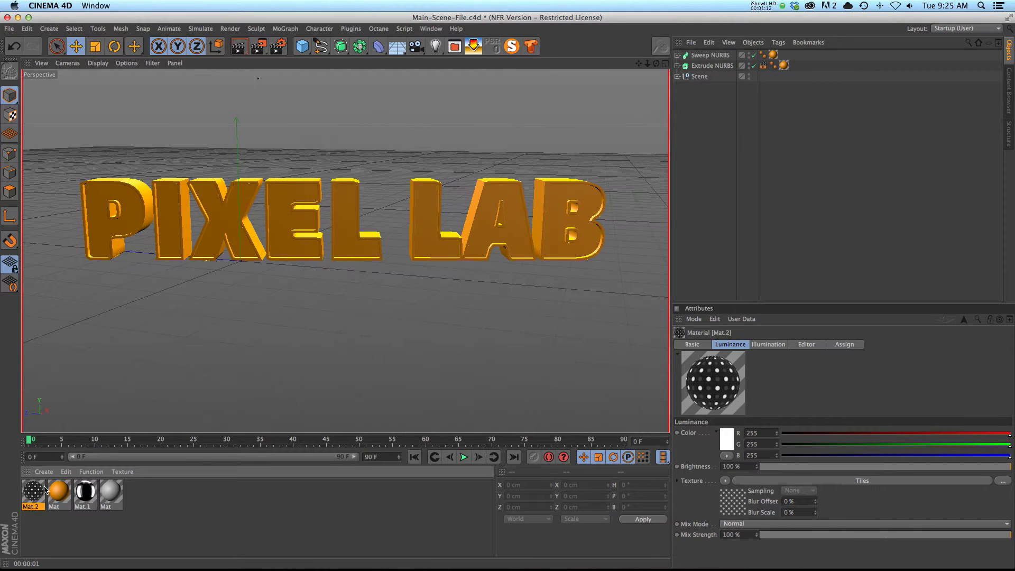
left_click_drag(33, 492, 713, 67)
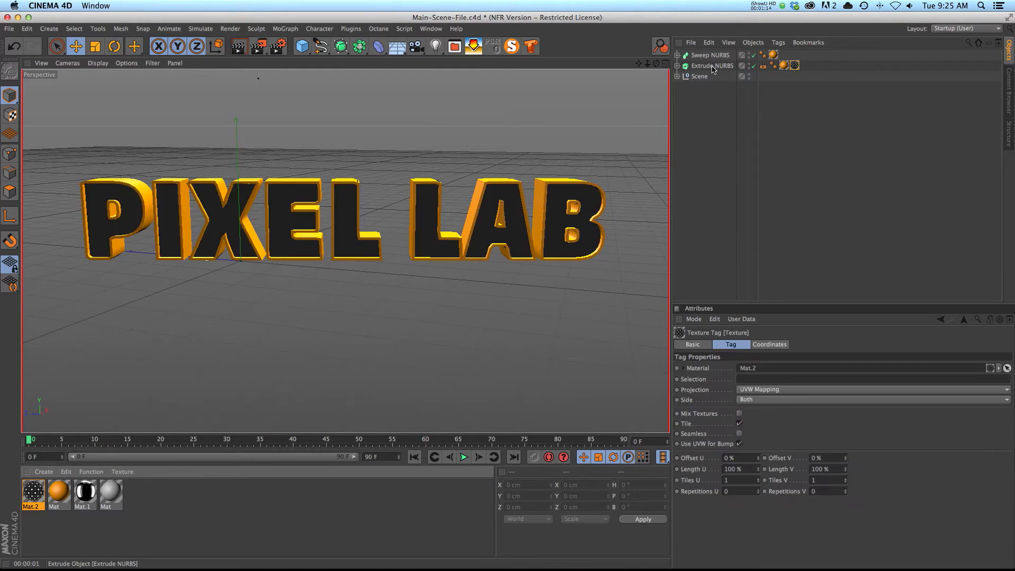
left_click(775, 390)
left_click(769, 432)
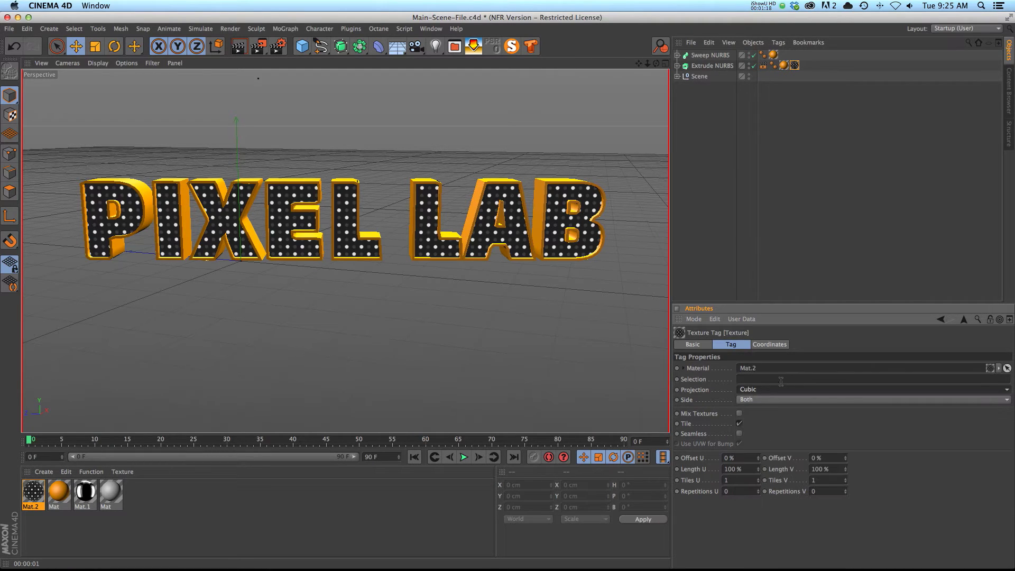
Step: Set Length U and Length V to 30% and test-render the dots
double_click(734, 467)
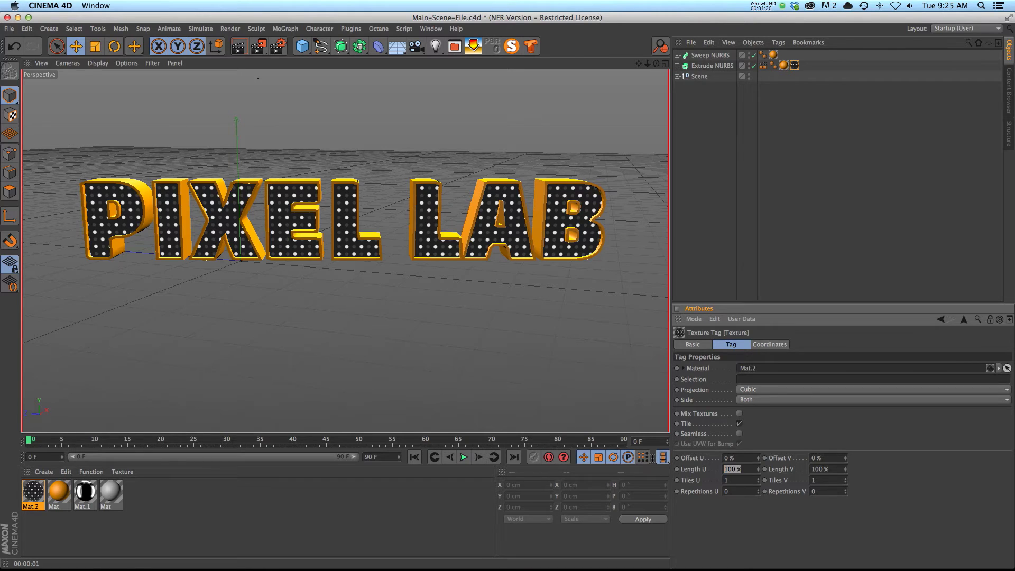
type("30")
key("Tab")
type("30")
key("Return")
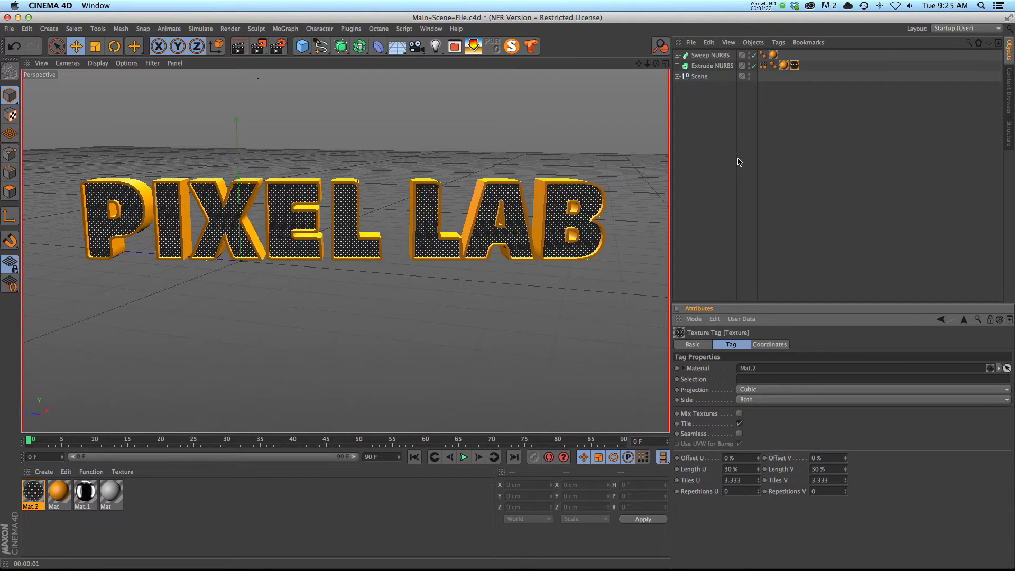
left_click(238, 46)
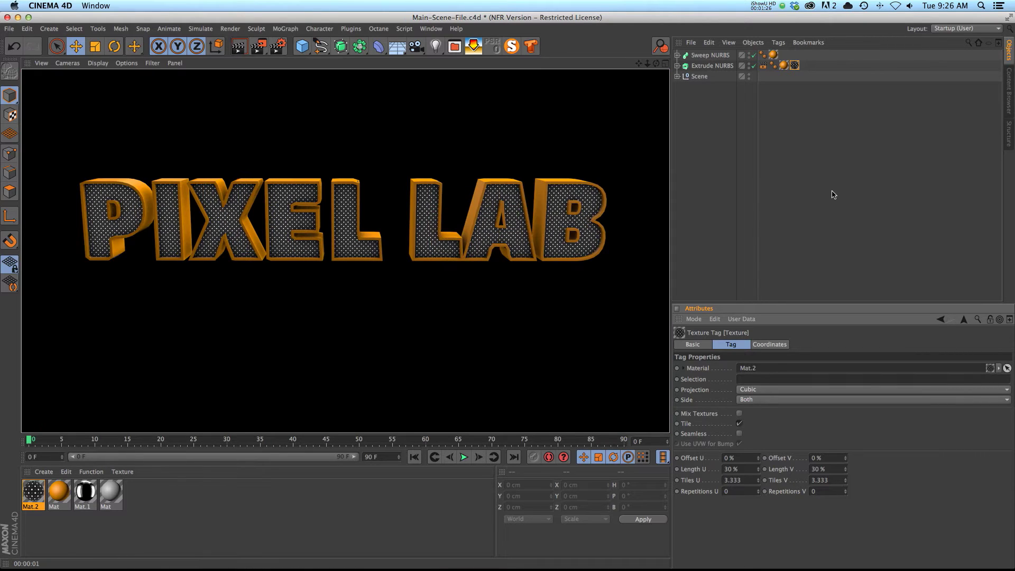
Step: Return to the editor view and briefly reopen Mat.2's material editor
left_click(34, 493)
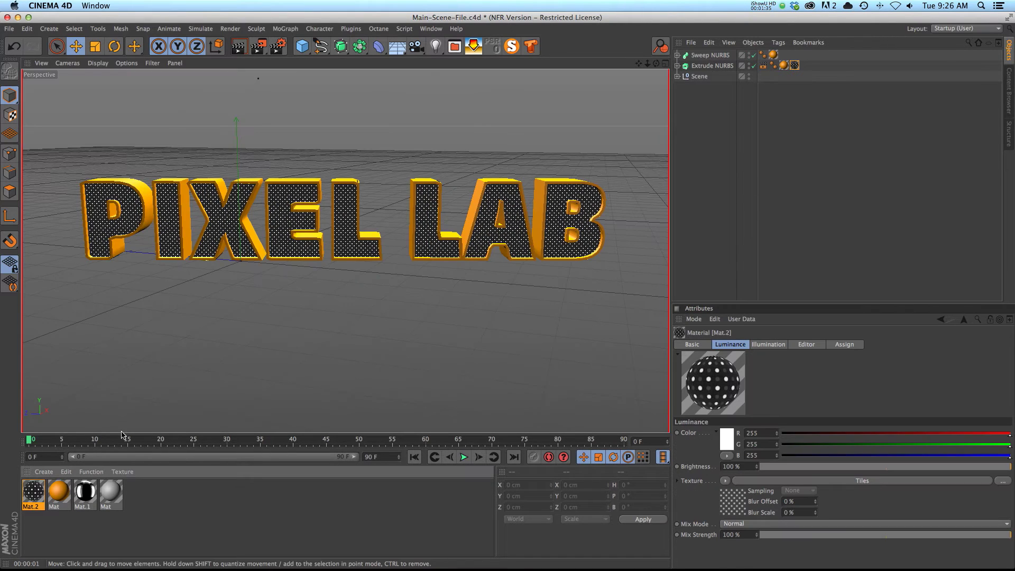
double_click(34, 495)
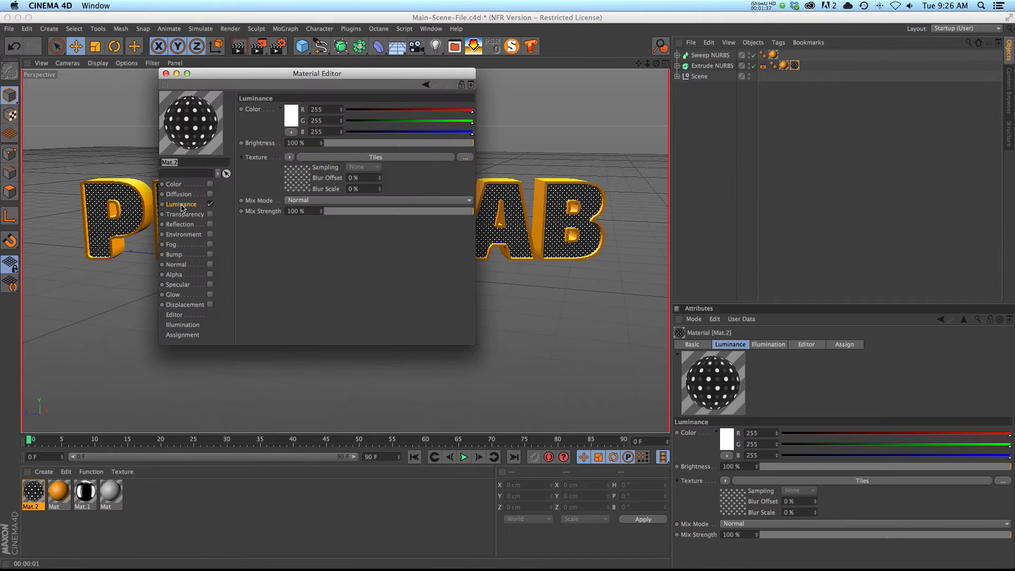
left_click(165, 73)
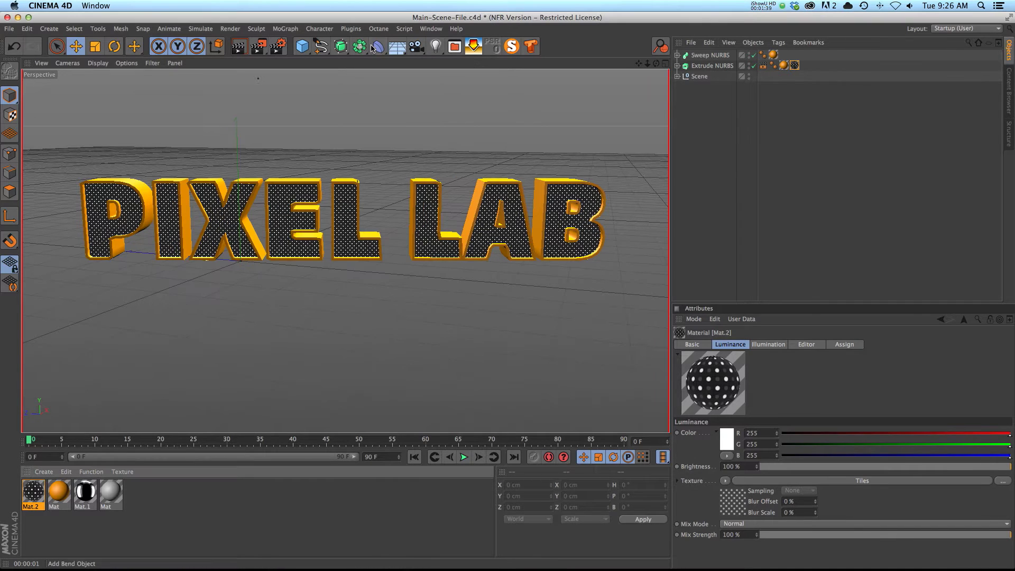
Step: Replace the Material Luminance multi-pass with a fresh one and enable the save paths
left_click(278, 46)
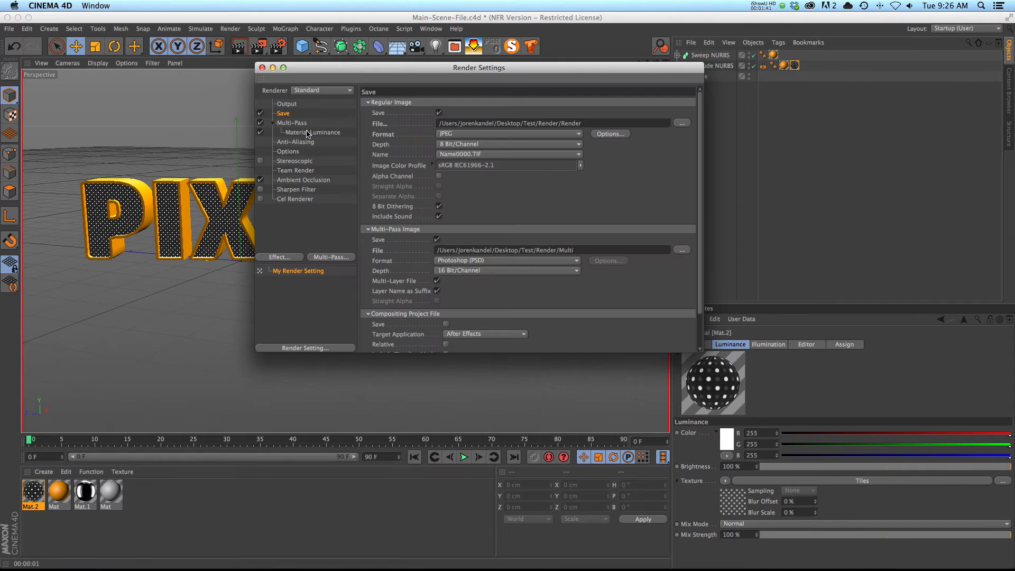
key("Delete")
left_click(289, 125)
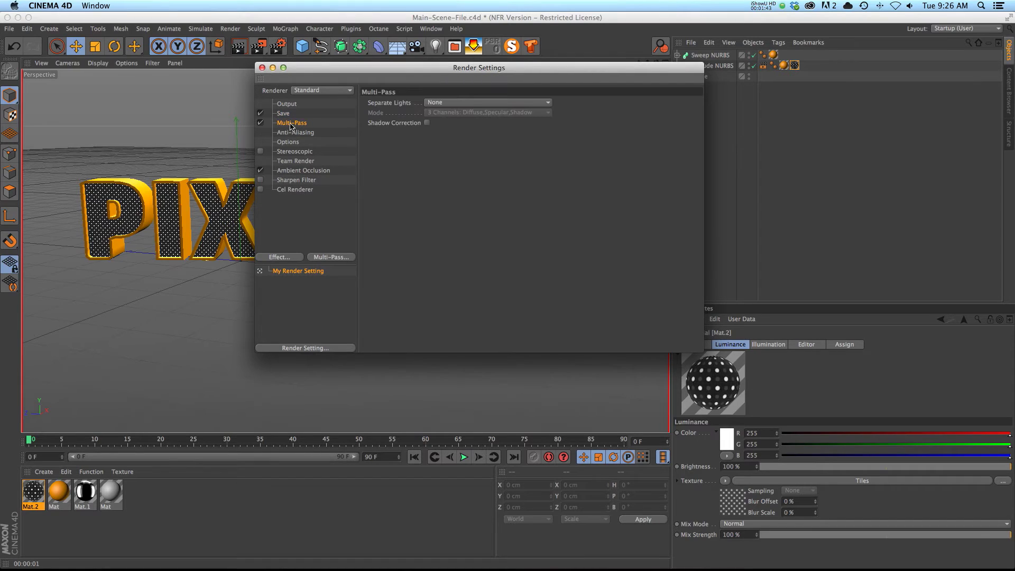
left_click(329, 259)
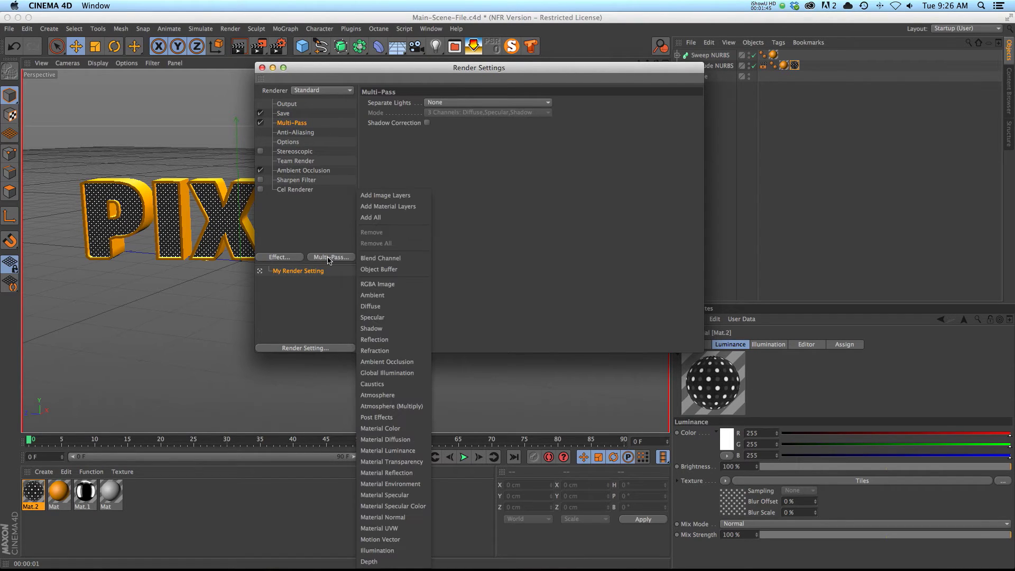
left_click(410, 452)
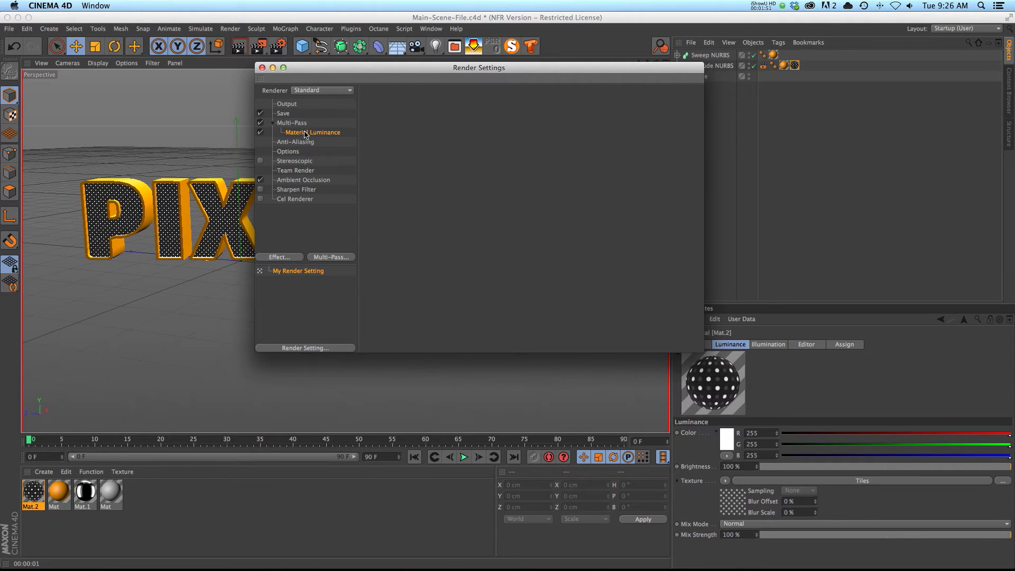
left_click_drag(314, 71, 353, 51)
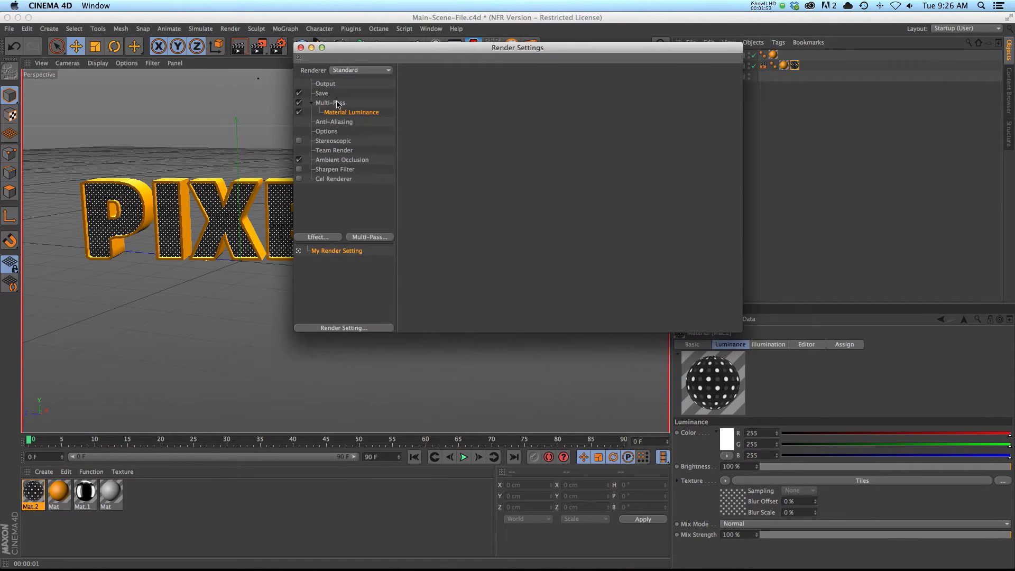
left_click(322, 94)
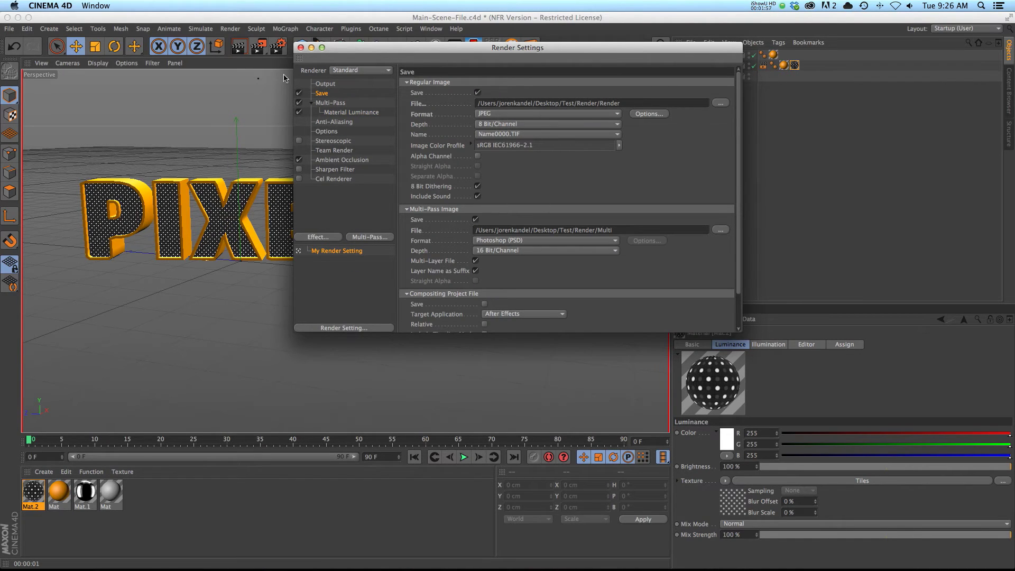
Step: Render to the Picture Viewer, overwriting the previous Render.jpg and Multi.psd files
left_click(301, 48)
left_click(278, 46)
left_click(588, 197)
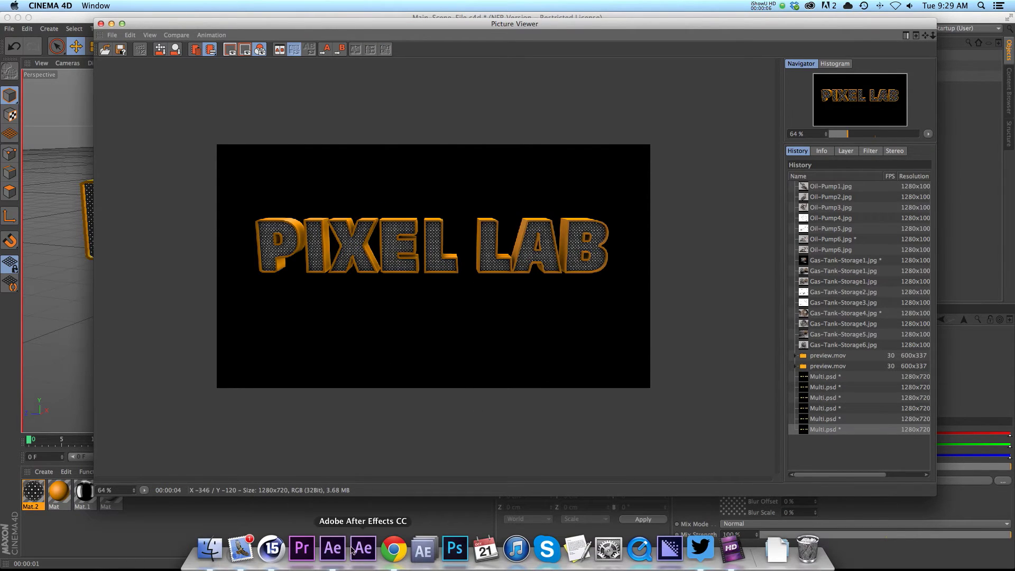
left_click(337, 550)
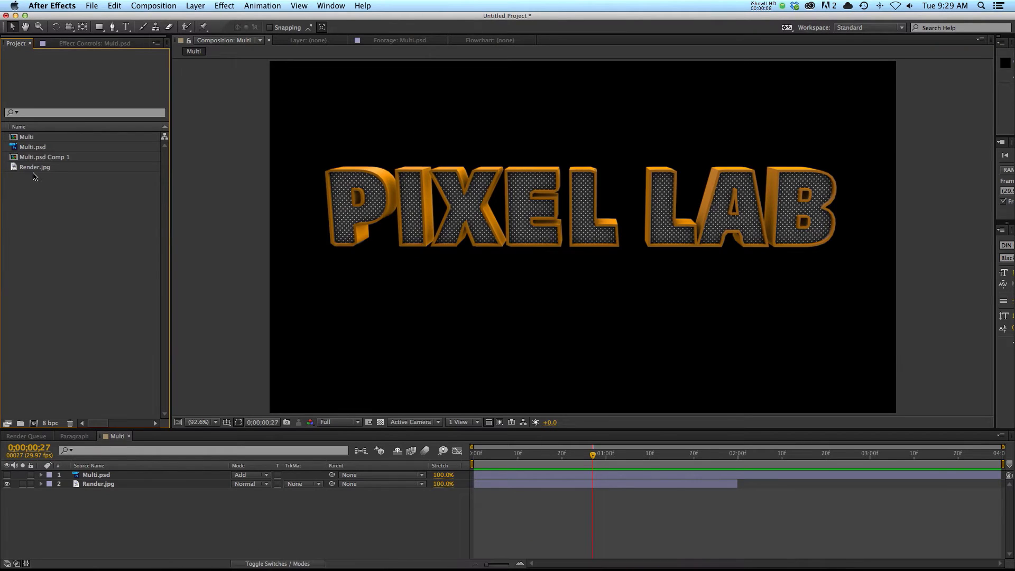
Step: Add a second Multi.psd layer on top of the Multi comp in Add mode and make it visible
left_click(29, 149)
double_click(40, 150)
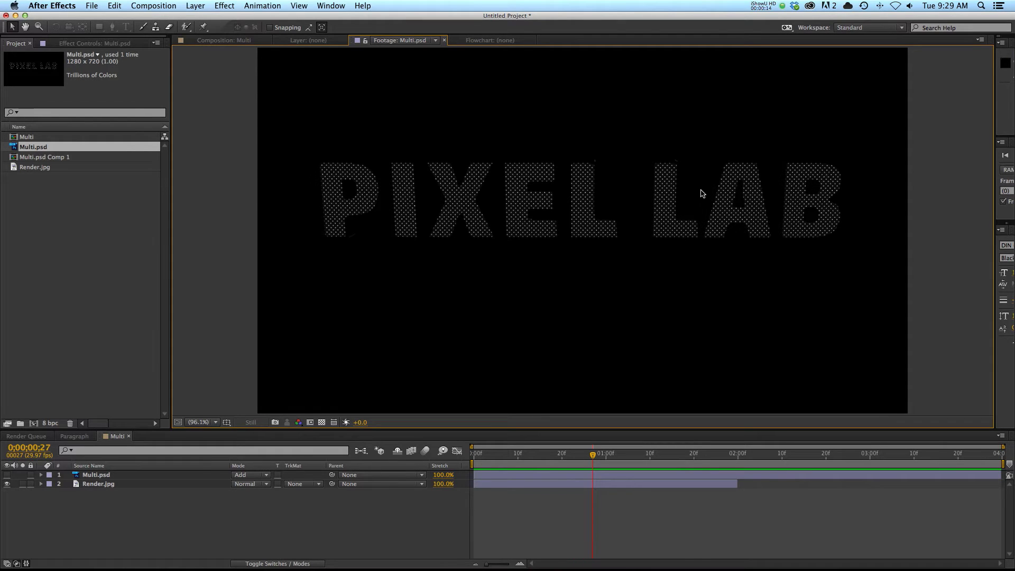
left_click(227, 40)
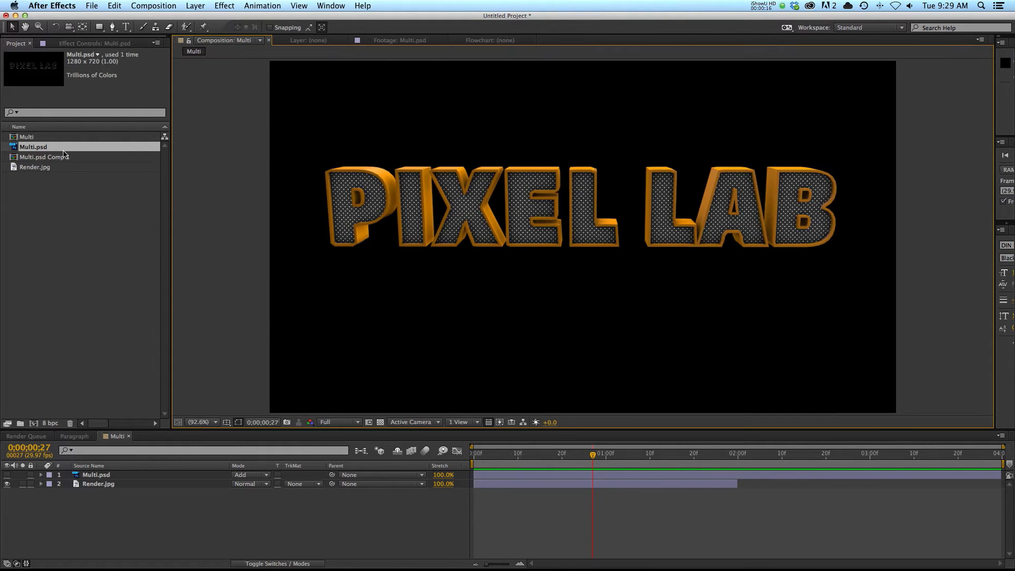
left_click_drag(32, 147, 97, 474)
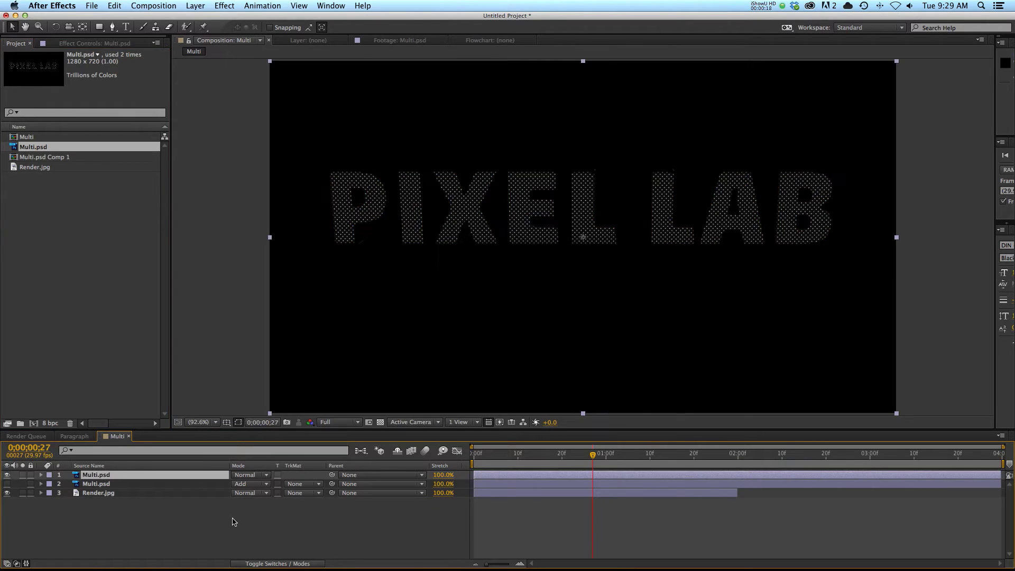
left_click(263, 478)
left_click(281, 251)
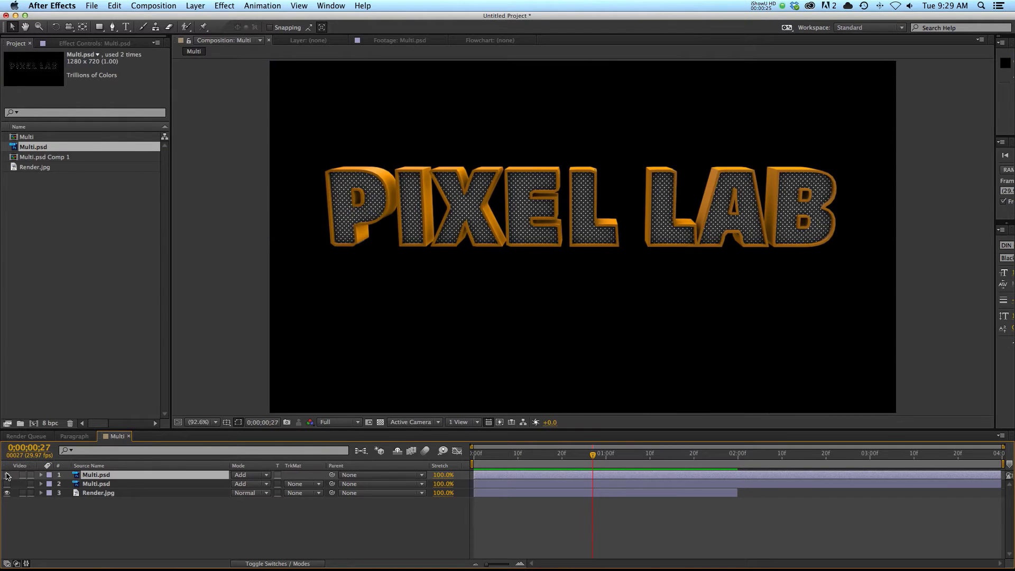
left_click(6, 475)
left_click(185, 483)
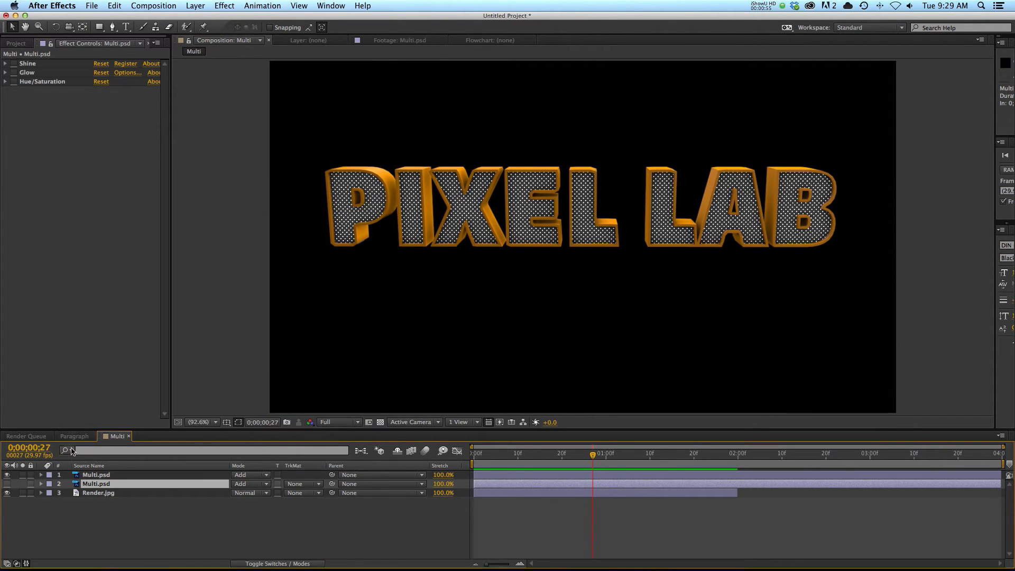
Step: Enable Shine on the dot layer with a Threshold of 34
left_click_drag(7, 482, 7, 475)
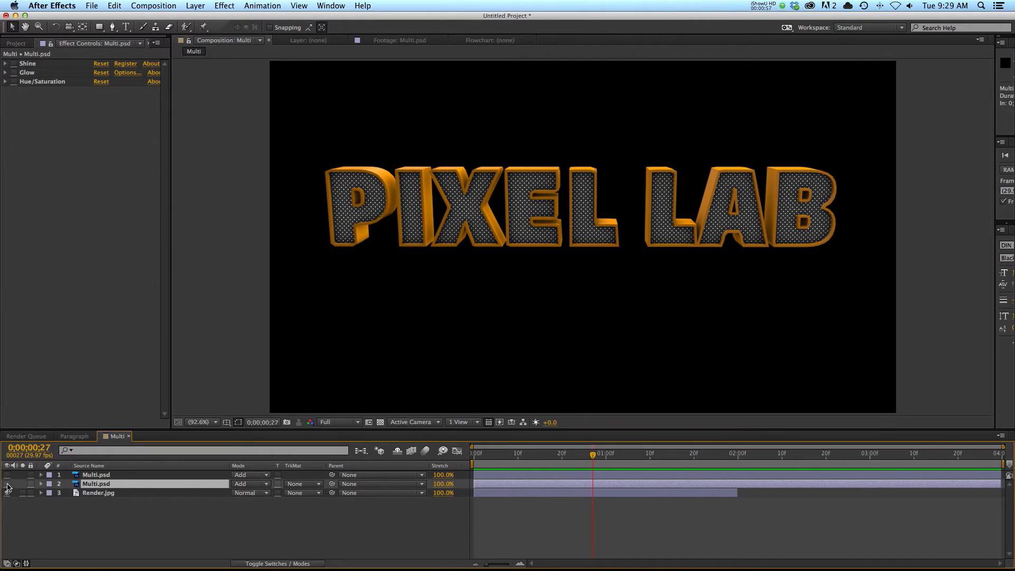
left_click(6, 484)
left_click(34, 122)
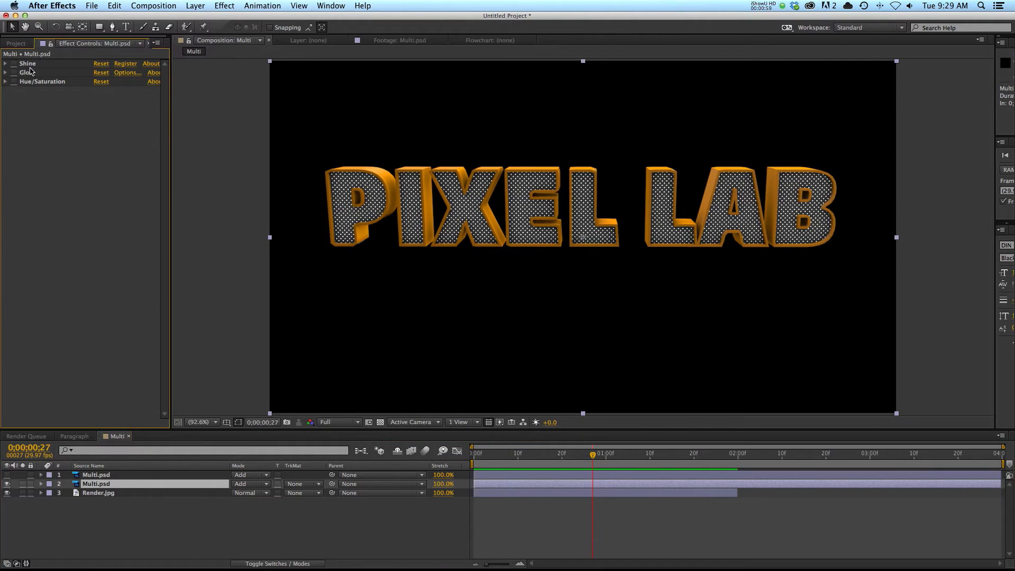
left_click(15, 64)
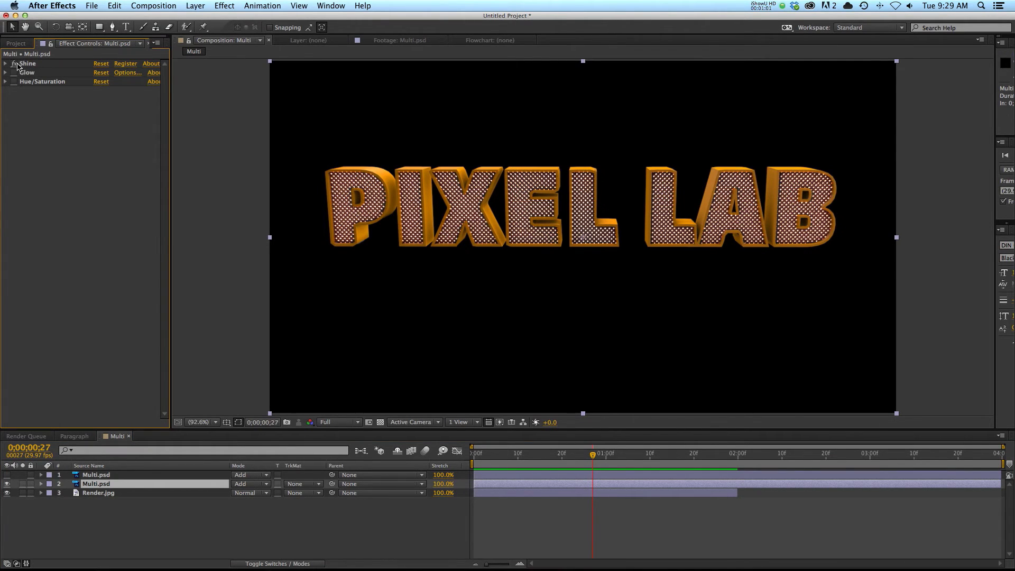
left_click(5, 63)
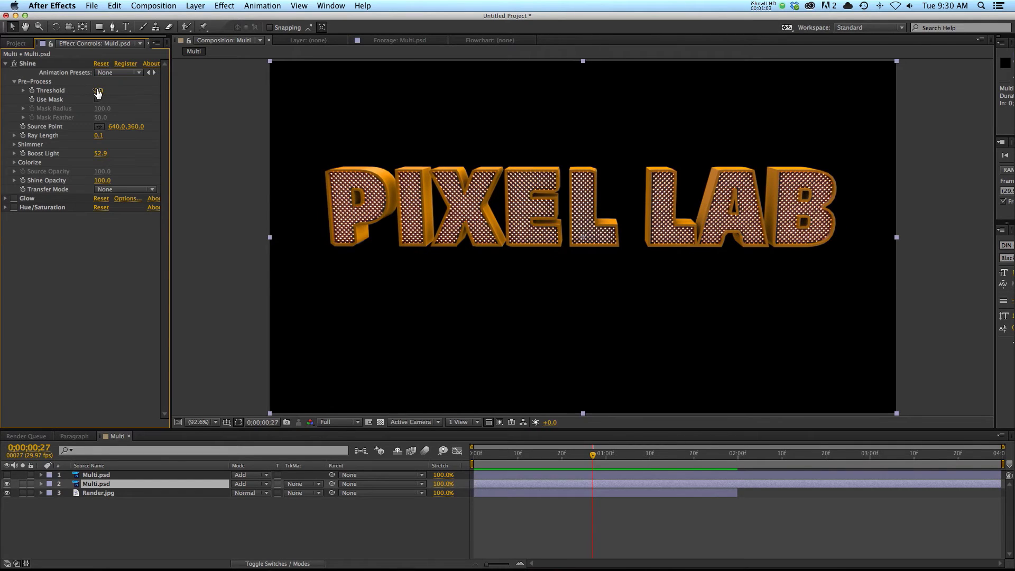
mouse_move(98, 91)
left_mouse_down()
mouse_move(142, 91)
mouse_move(95, 91)
left_mouse_up()
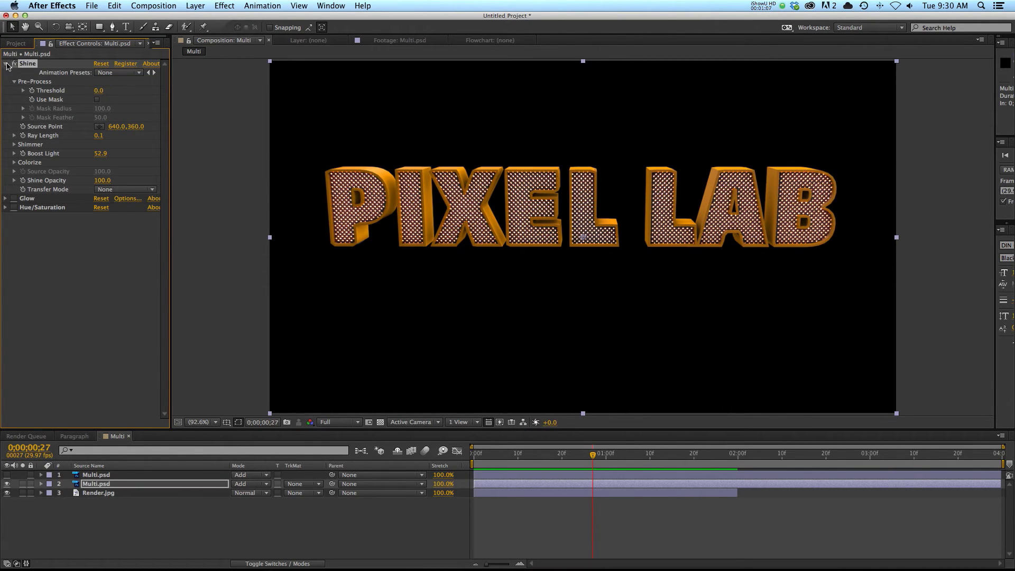
left_click(6, 63)
Step: Enable a tight Glow and colorize the dots purple with Hue 285° and Saturation 91
left_click(14, 72)
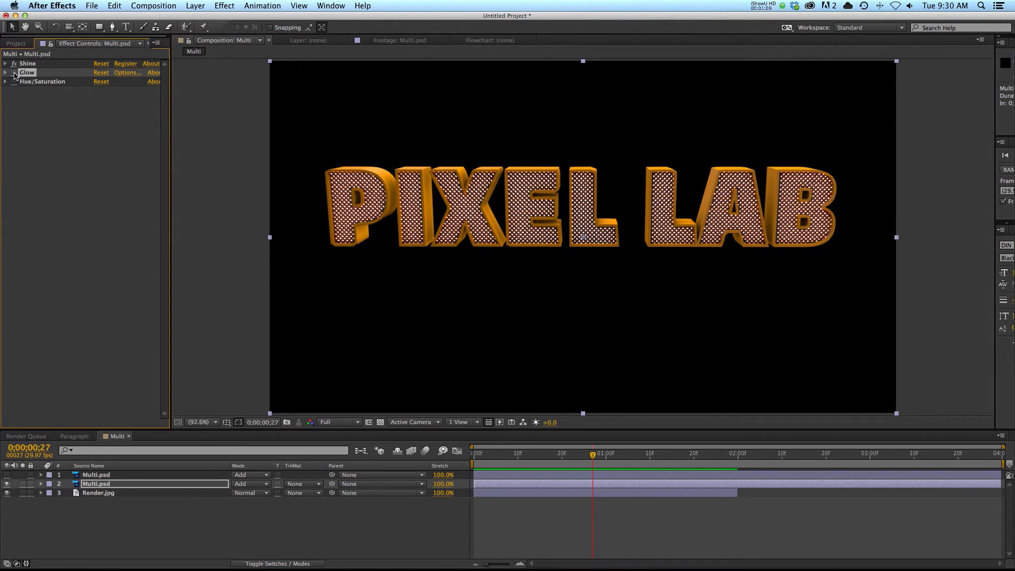
left_click(5, 72)
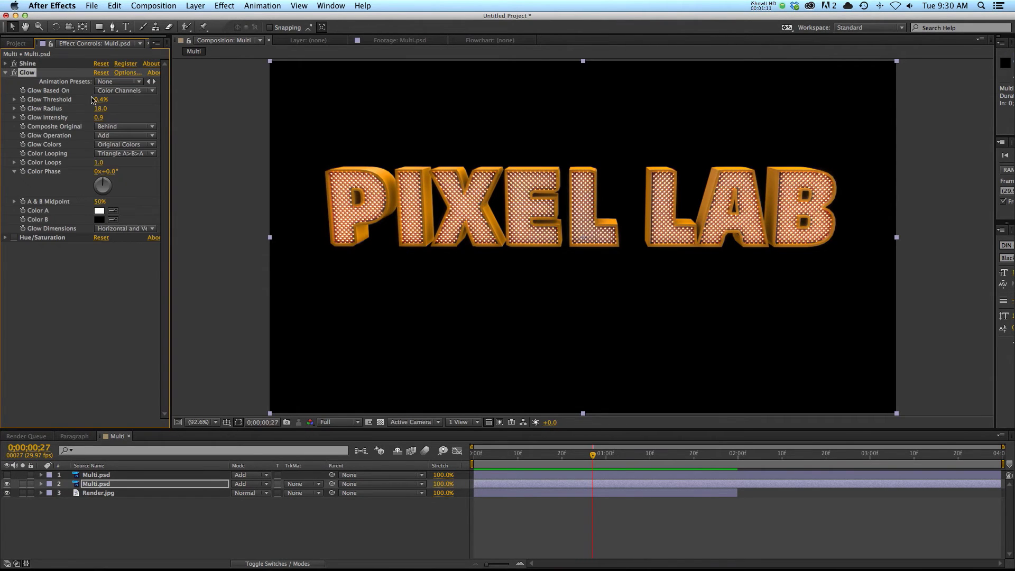
left_click_drag(118, 108, 91, 110)
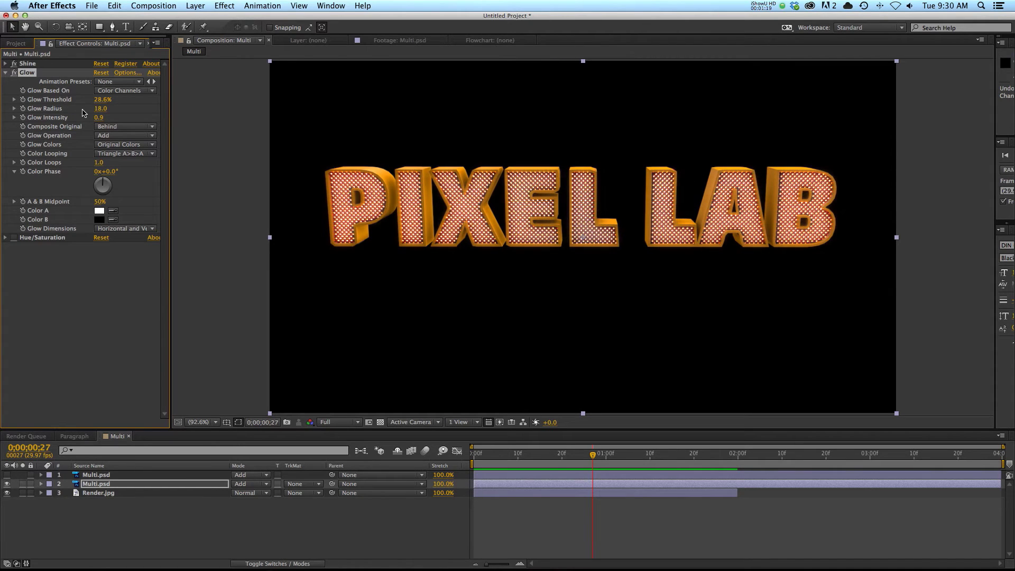
left_click(6, 72)
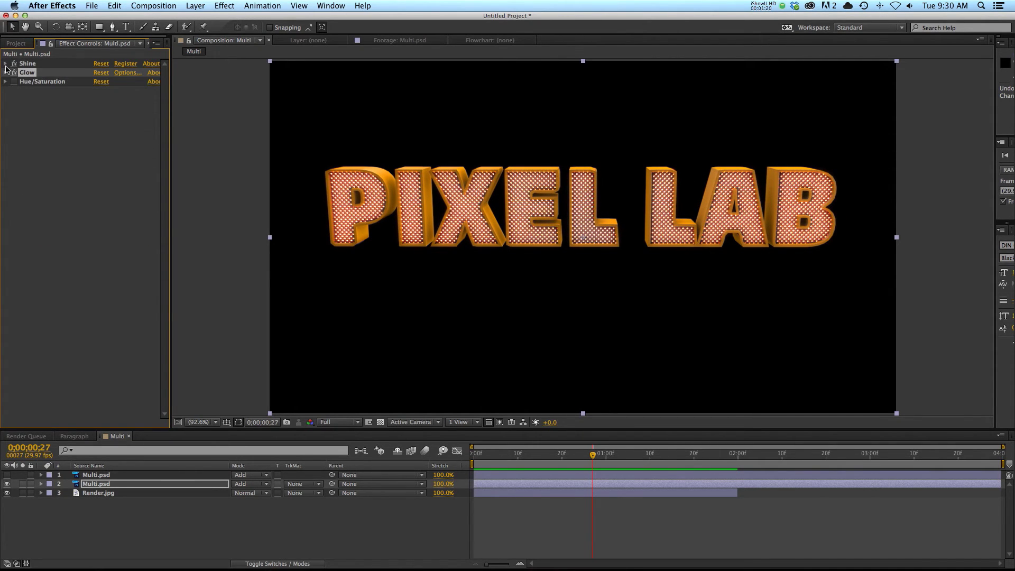
left_click(5, 82)
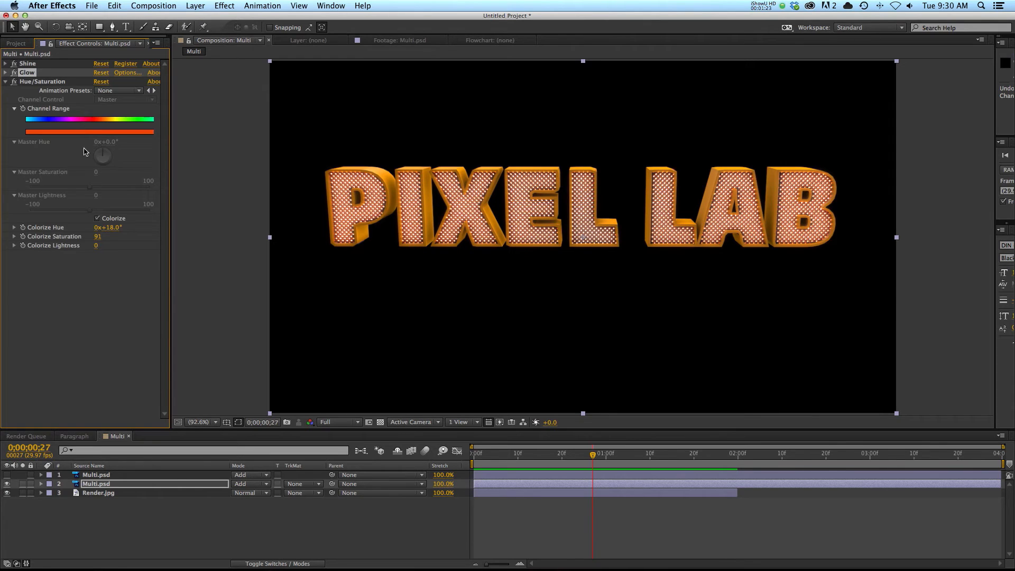
left_click_drag(110, 228, 245, 224)
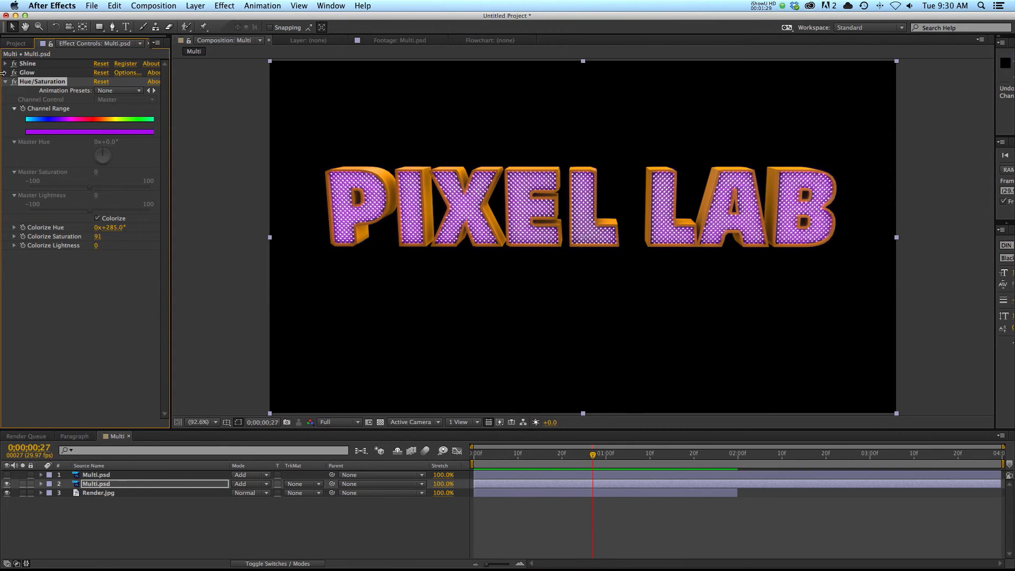
Step: Readjust the Shine Threshold to 43 so the dots stay purple
left_click(5, 63)
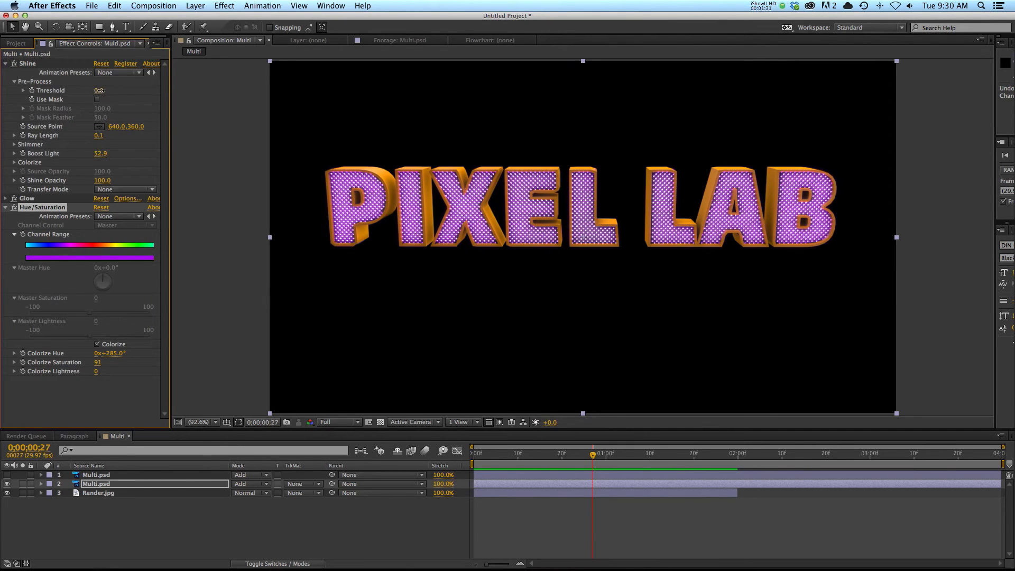
left_click_drag(104, 92, 177, 98)
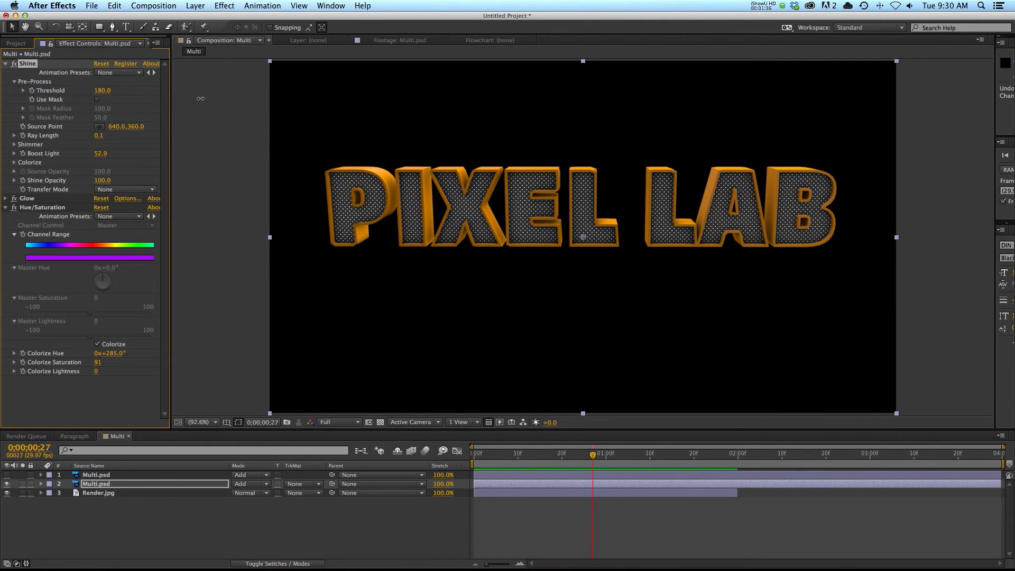
left_click_drag(181, 98, 112, 96)
Step: Start Opacity keyframing on the dot layer with a 0% keyframe near the start
left_click(119, 482)
key("Home")
key("t")
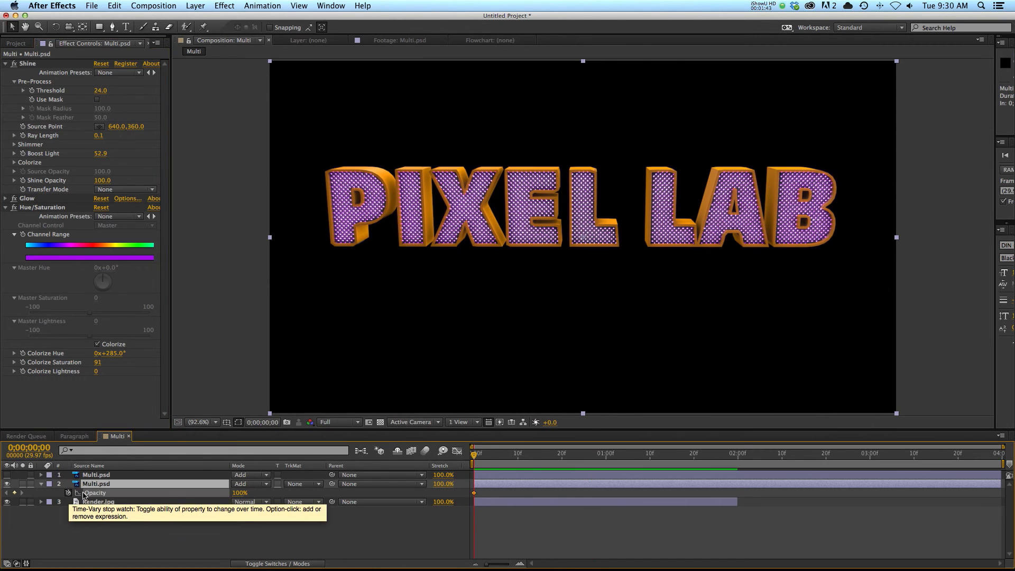
left_click(69, 492)
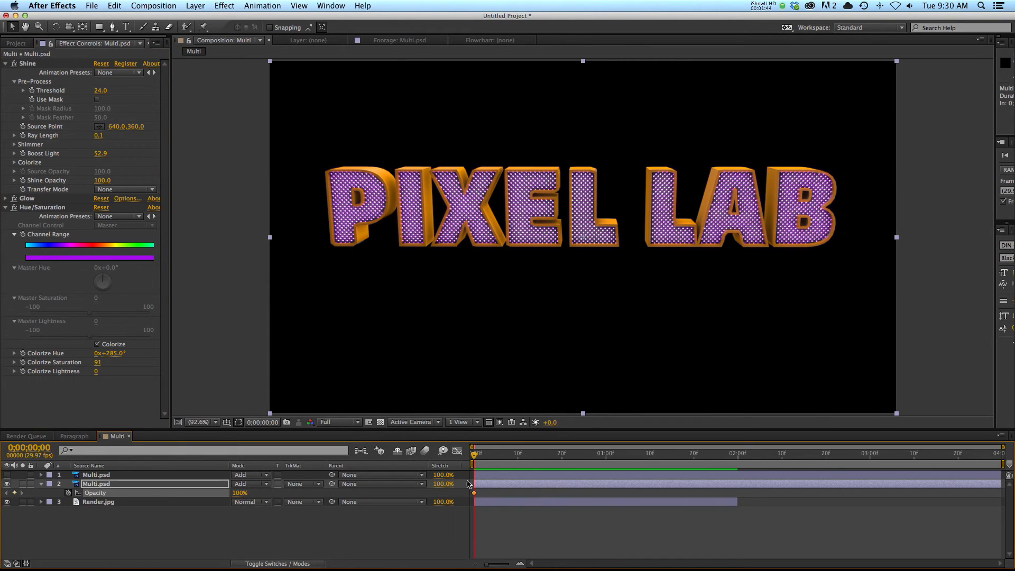
left_click_drag(474, 493, 491, 493)
left_click(239, 493)
type("0")
key("Return")
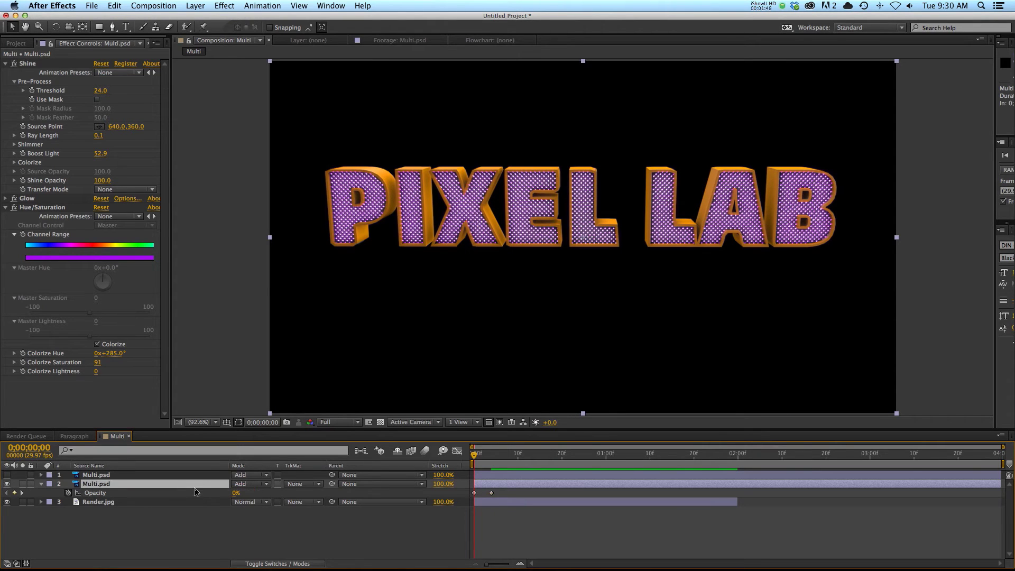
Step: Add further blink Opacity keyframes a few frames apart, up to 100%, and play back
key("Page_Down")
key("Page_Down")
key("Page_Down")
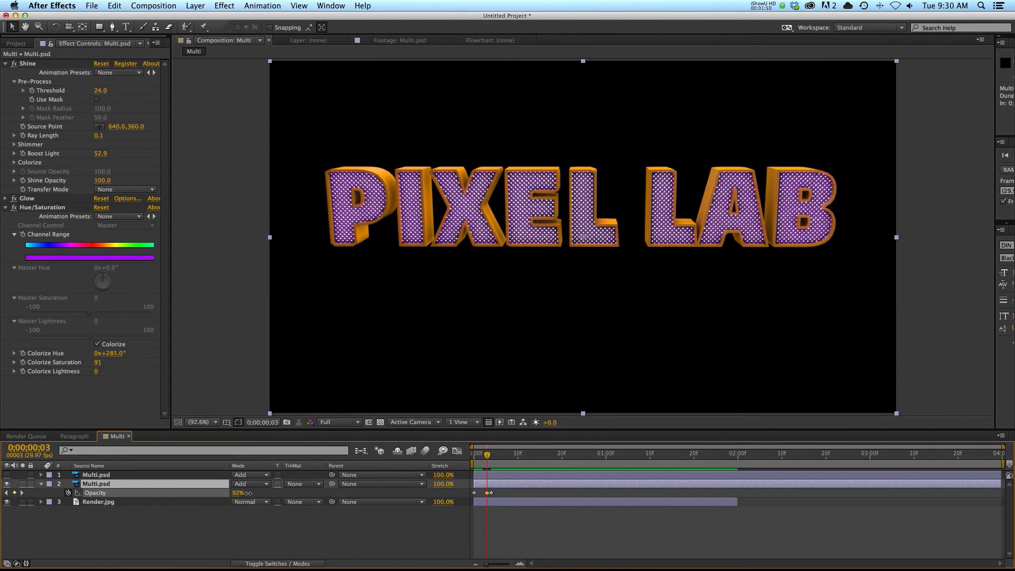
left_click(489, 494)
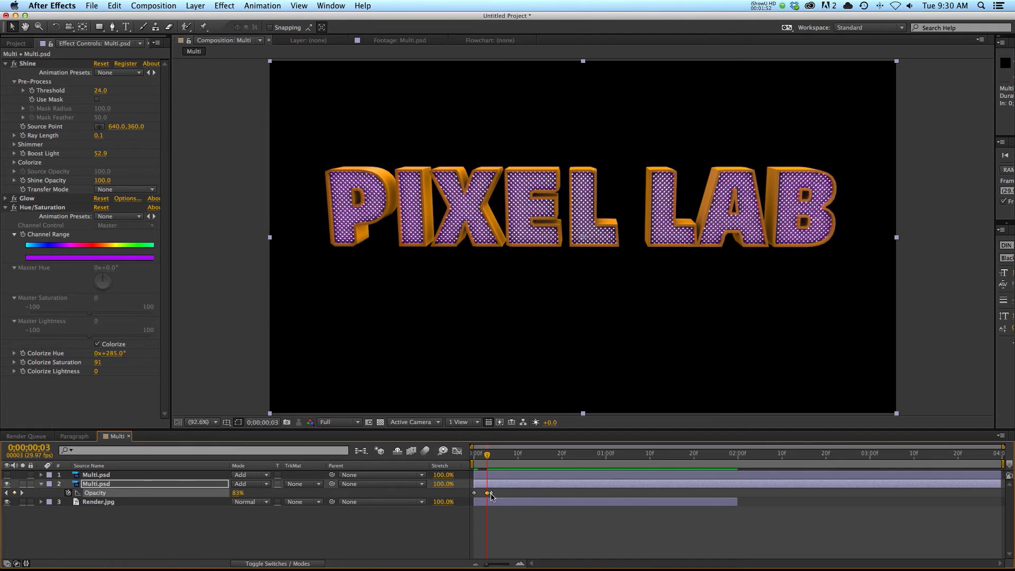
left_click_drag(491, 494, 544, 493)
key("Page_Down")
key("Page_Down")
key("Page_Down")
key("Page_Down")
mouse_move(238, 494)
left_mouse_down()
mouse_move(217, 495)
mouse_move(249, 497)
mouse_move(219, 494)
left_mouse_up()
key("Page_Down")
key("Page_Down")
key("Page_Down")
key("Page_Down")
key("Page_Down")
key("Page_Down")
key("Page_Down")
key("Page_Down")
key("Page_Down")
key("Page_Down")
key("space")
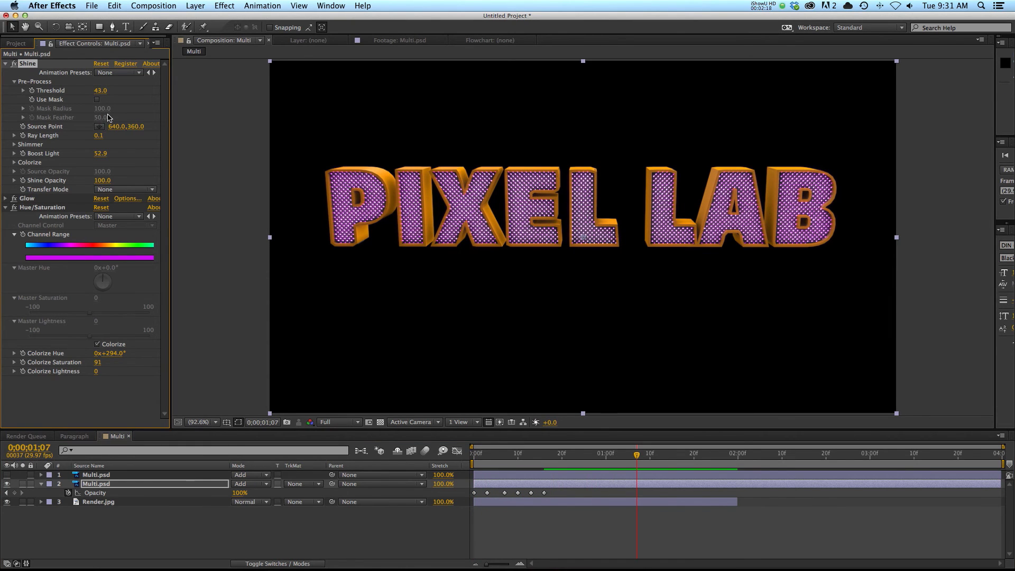
Step: Tune Shine to Ray Length 0.1, Boost Light 59.4 and Threshold 56, removing the rays
left_click_drag(95, 136, 103, 137)
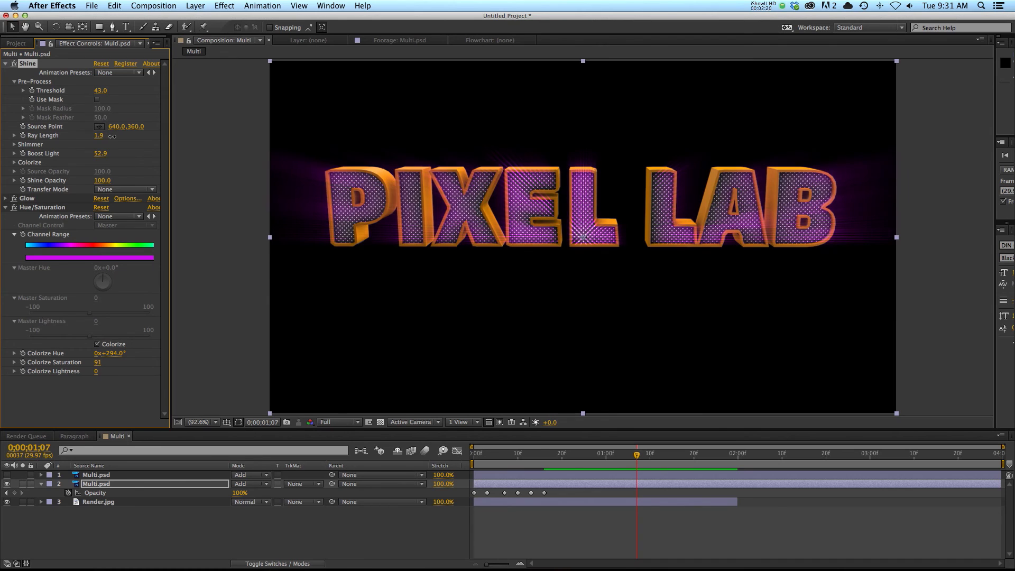
key("super+z")
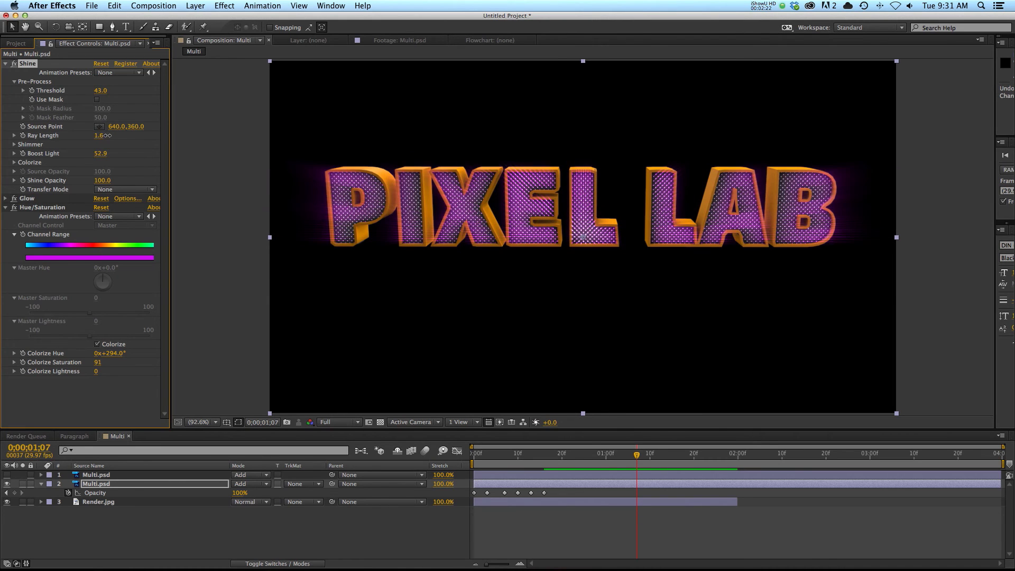
left_click_drag(108, 135, 100, 161)
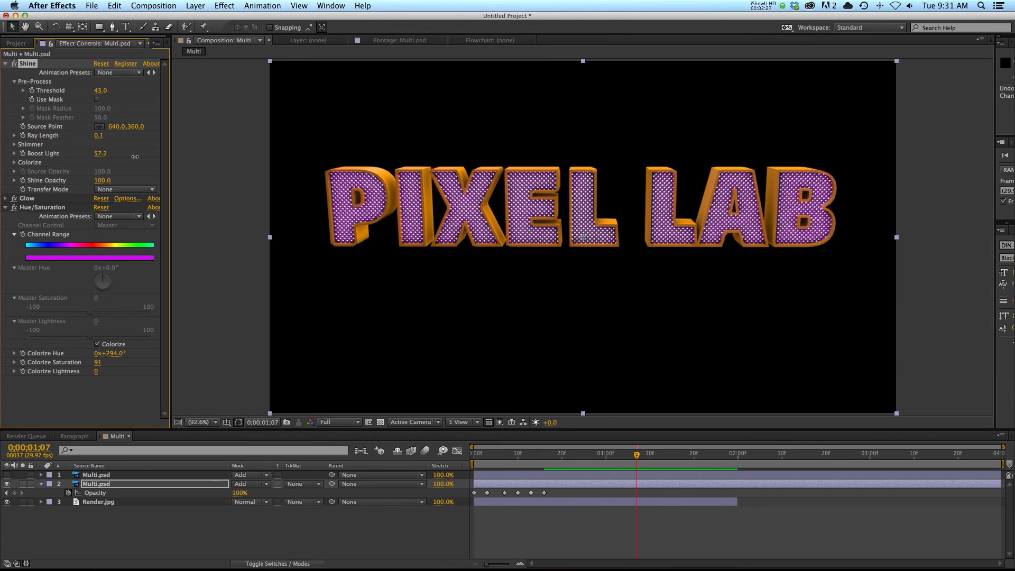
left_click(614, 528)
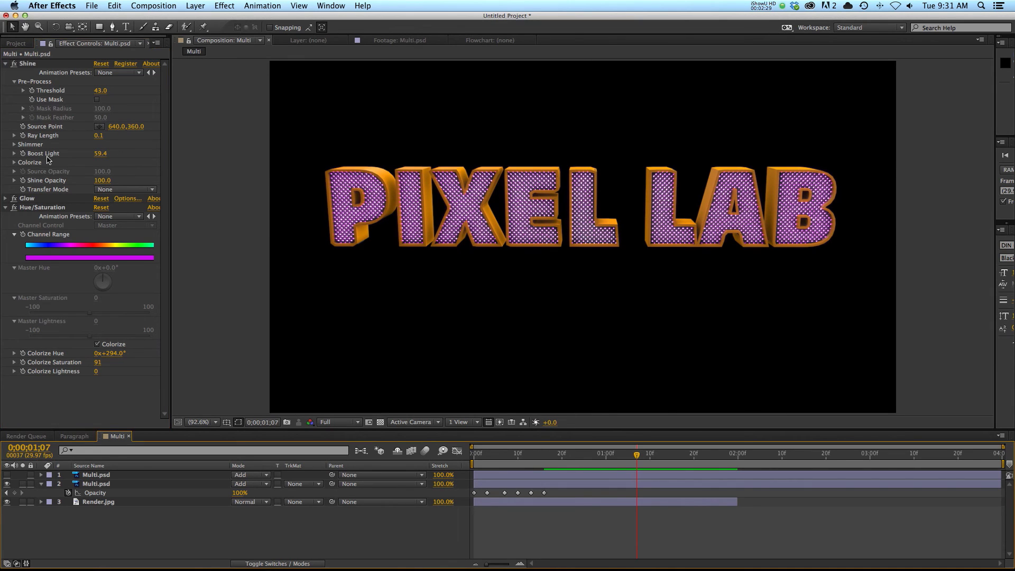
mouse_move(100, 91)
left_mouse_down()
mouse_move(64, 91)
mouse_move(128, 94)
mouse_move(83, 99)
left_mouse_up()
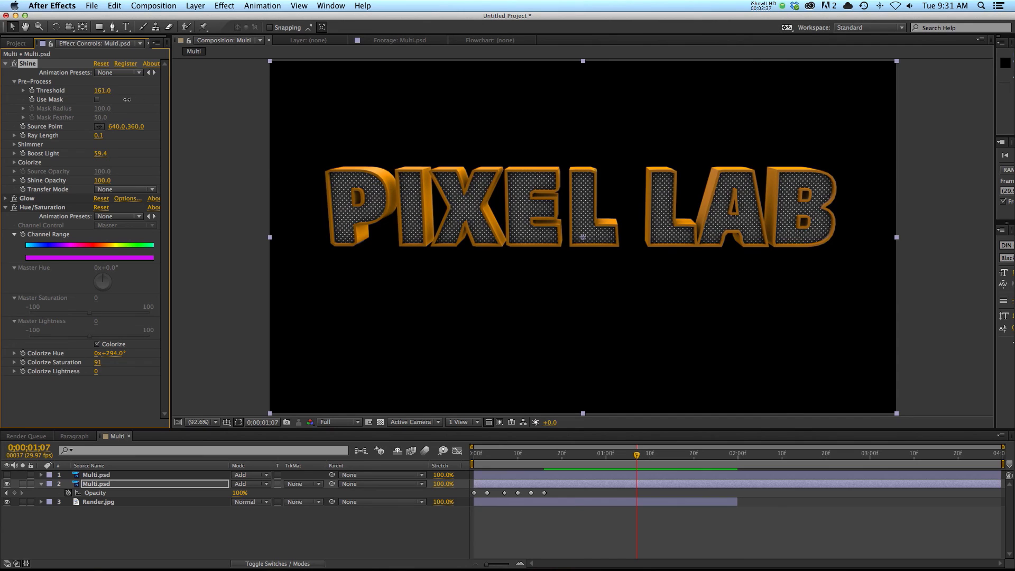
left_click(23, 487)
Step: Solo the purple dot layer briefly, then rewind and preview the blink with all layers
left_click(23, 484)
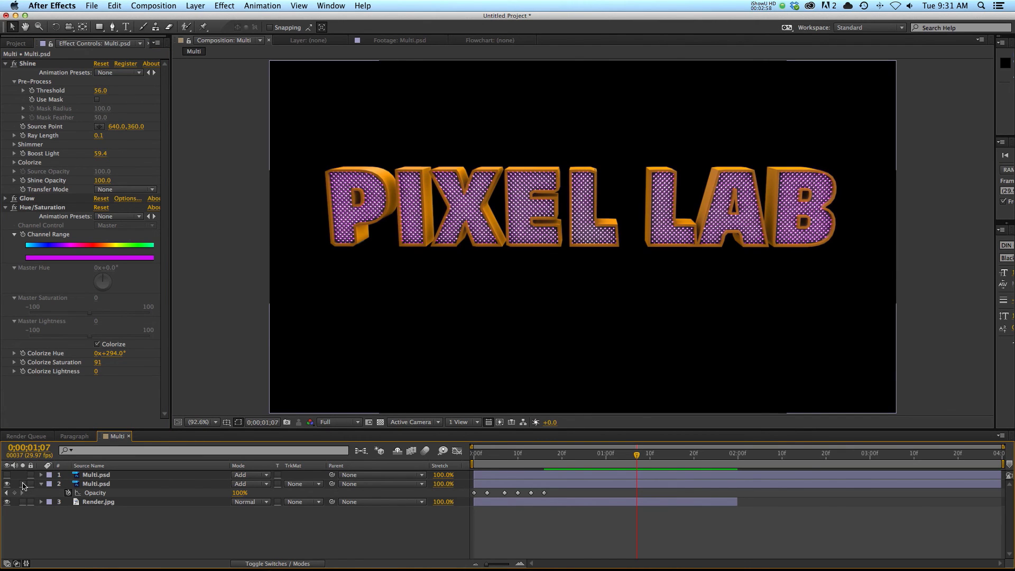
left_click(23, 484)
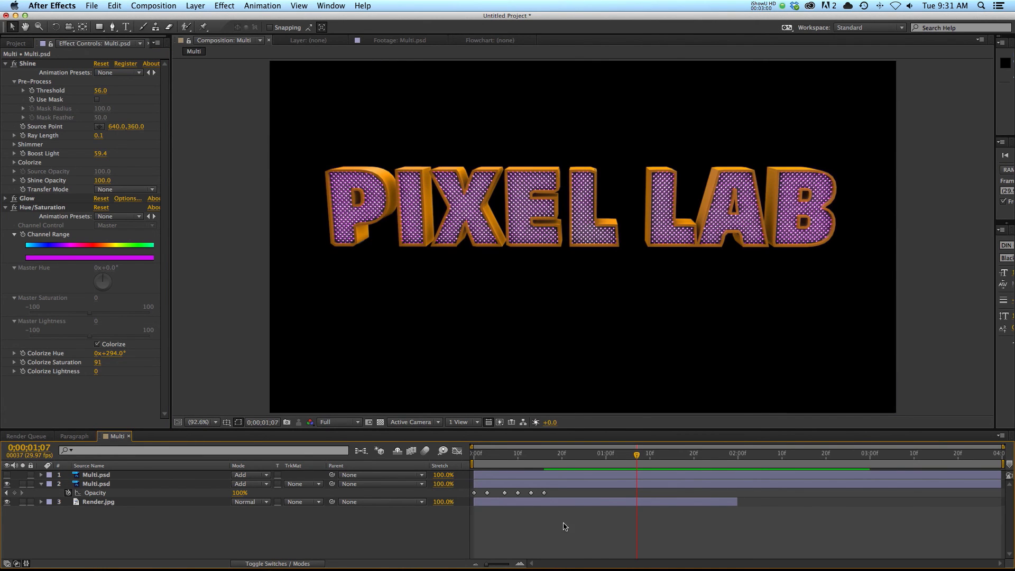
left_click_drag(637, 457, 474, 461)
key("space")
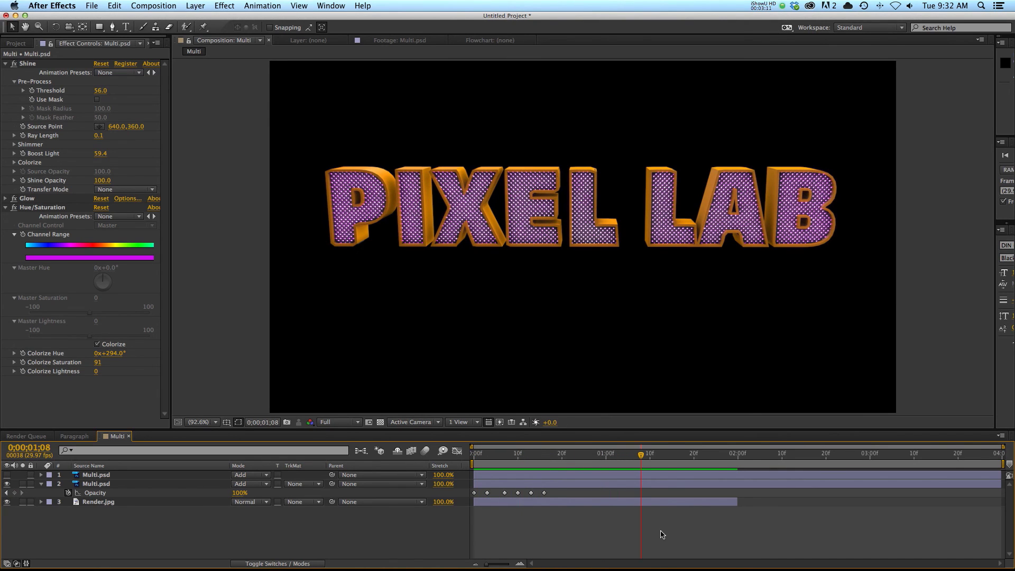